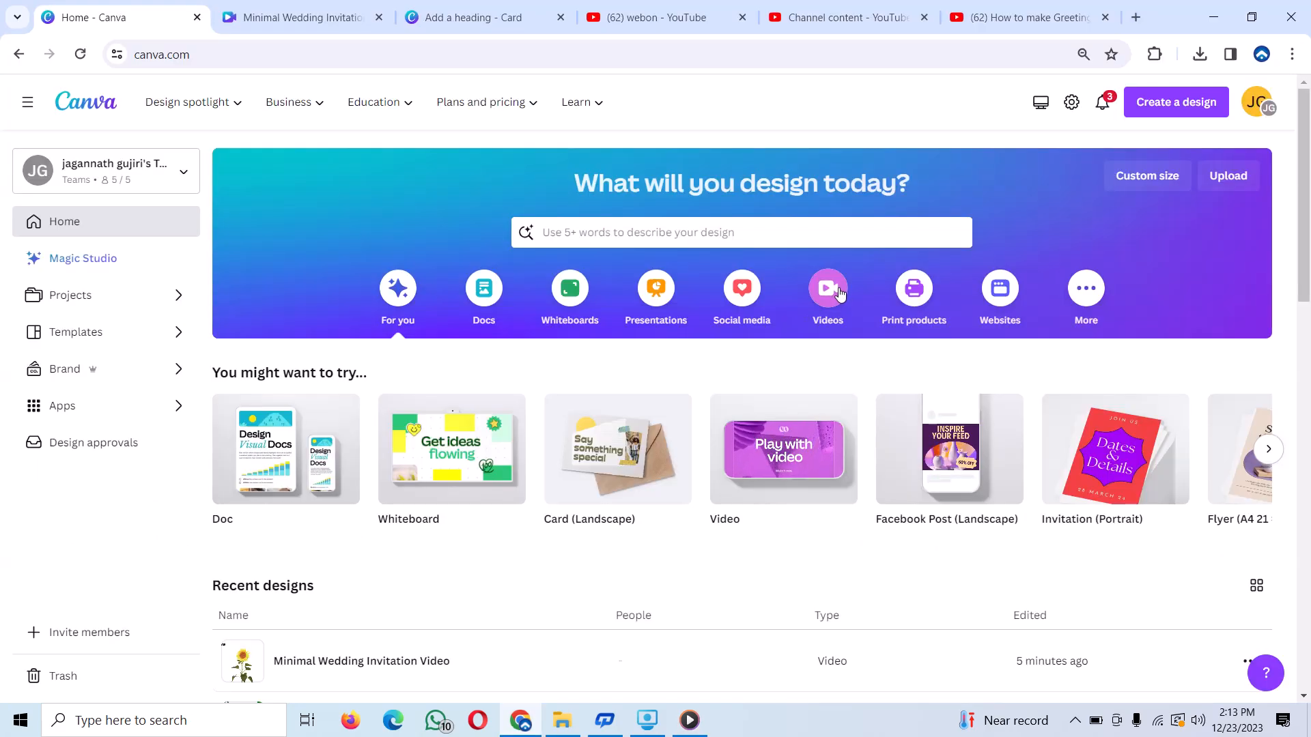
Create a blank 1920 × 1080 px video design
click(838, 292)
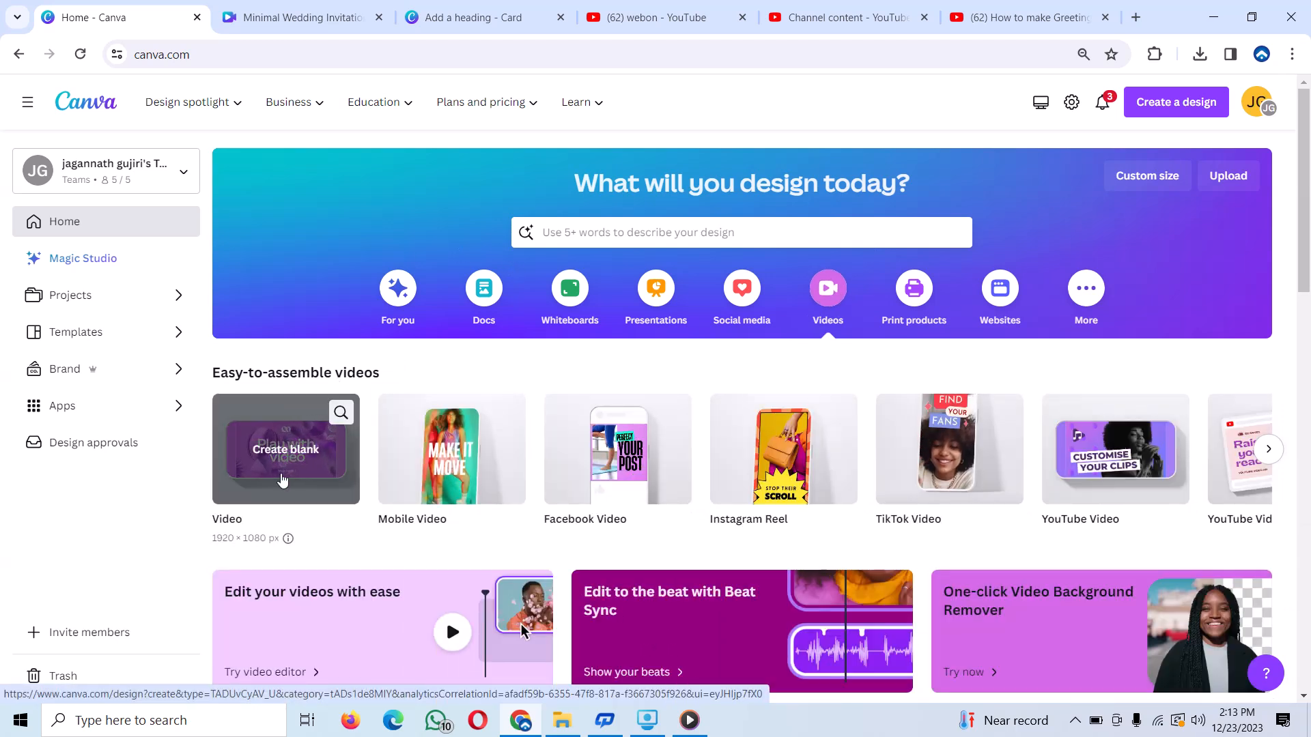
click(283, 473)
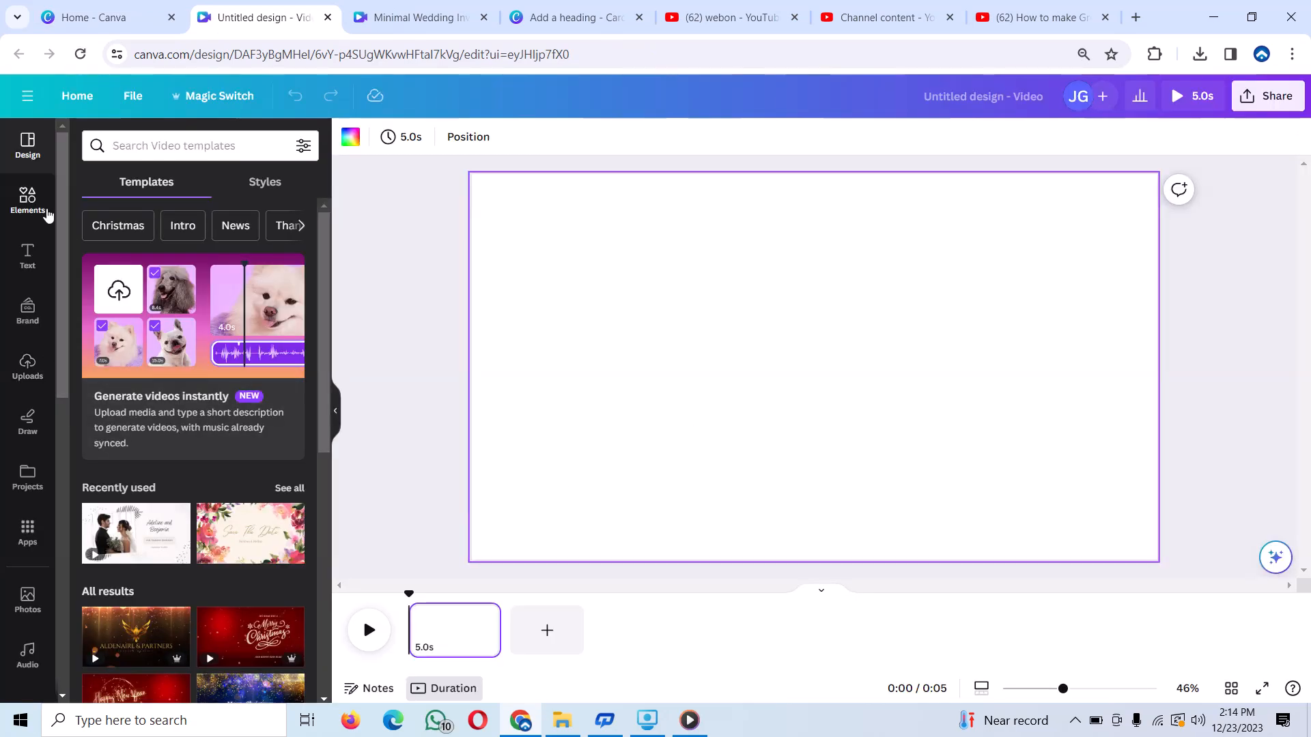
Search the elements for "sunflower" and insert the photo of a single sunflower with green leaves on the first page
click(27, 200)
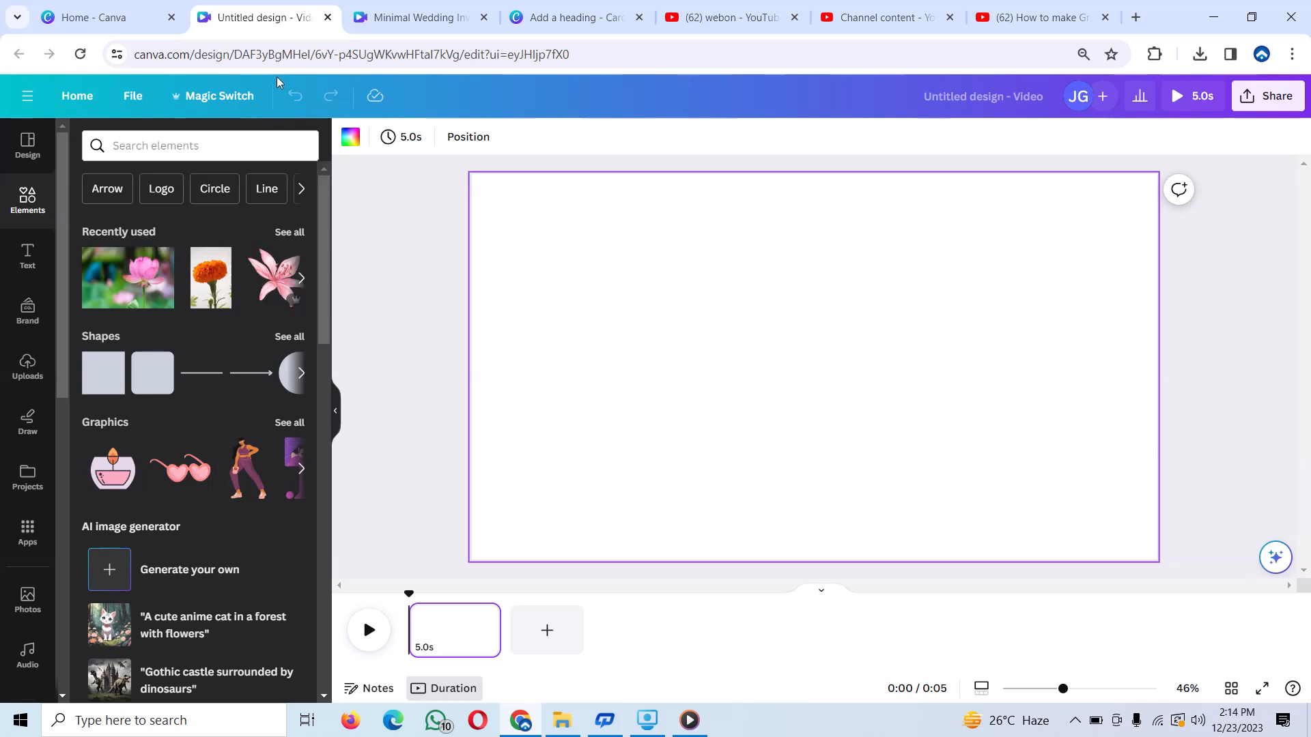
click(253, 140)
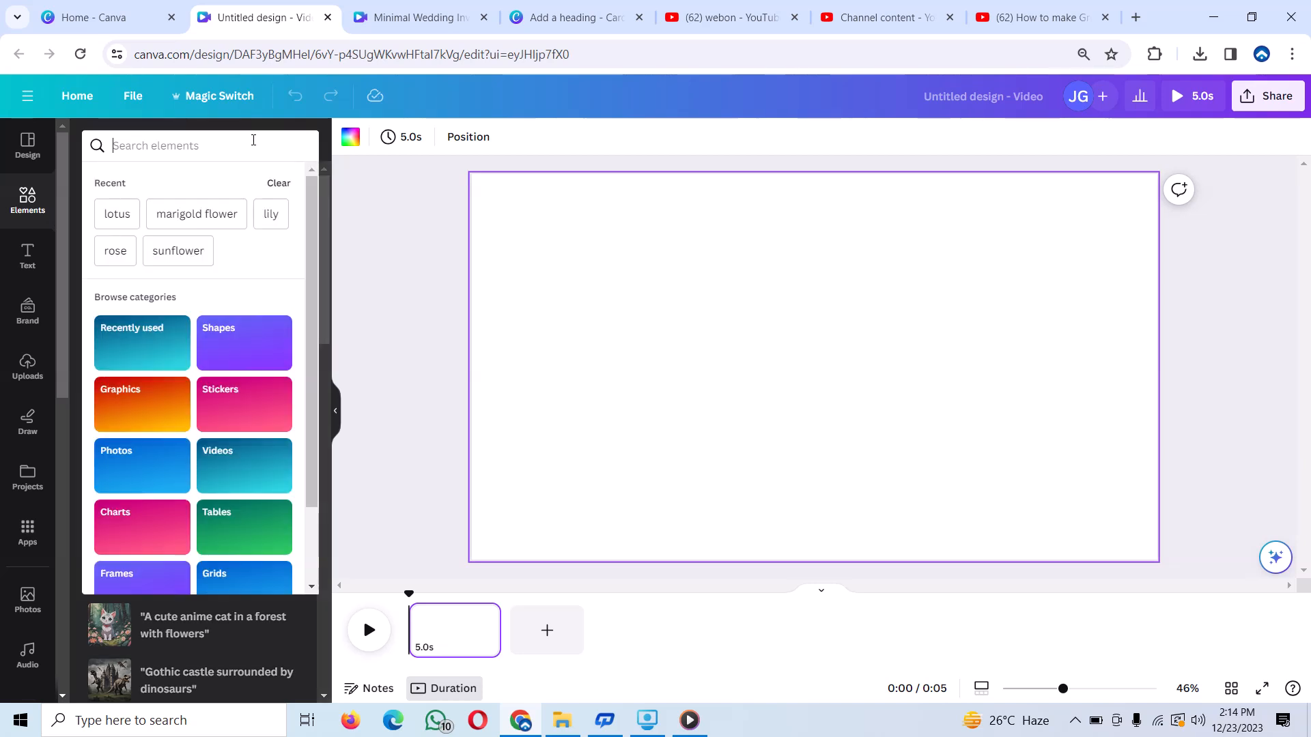
text(sun)
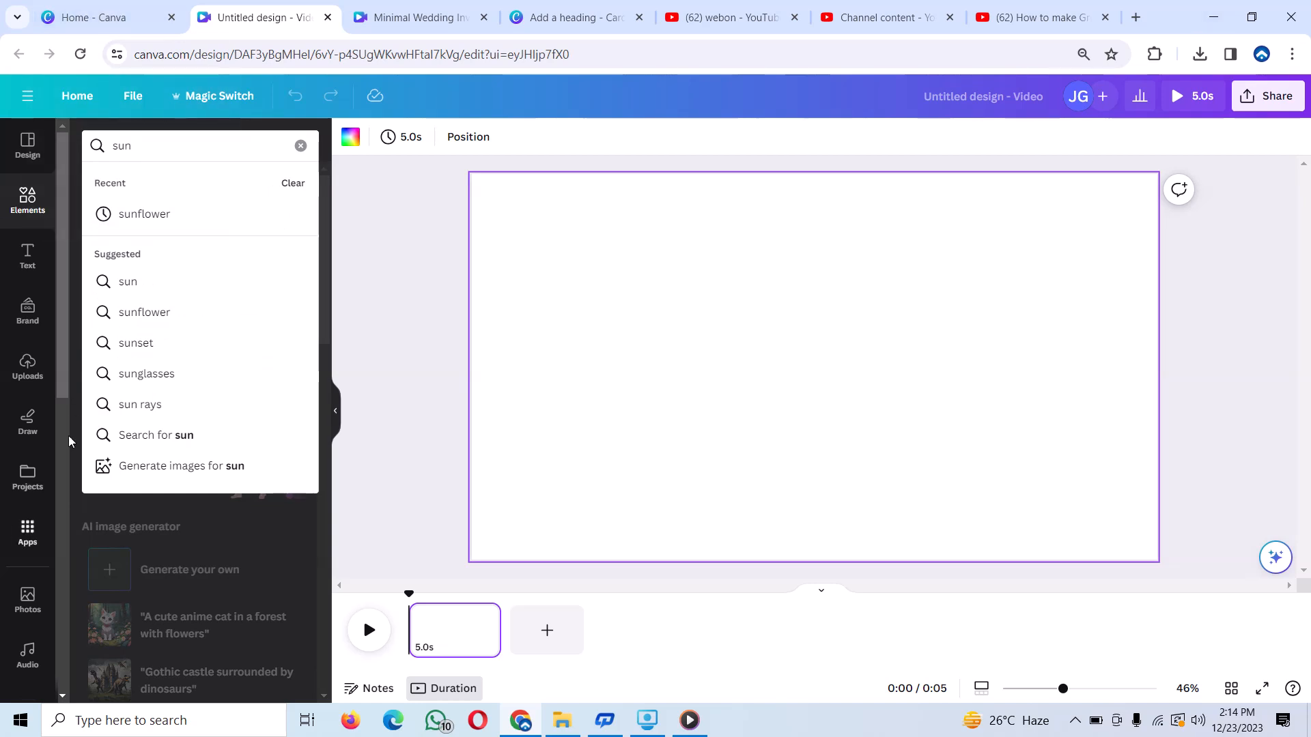
click(198, 323)
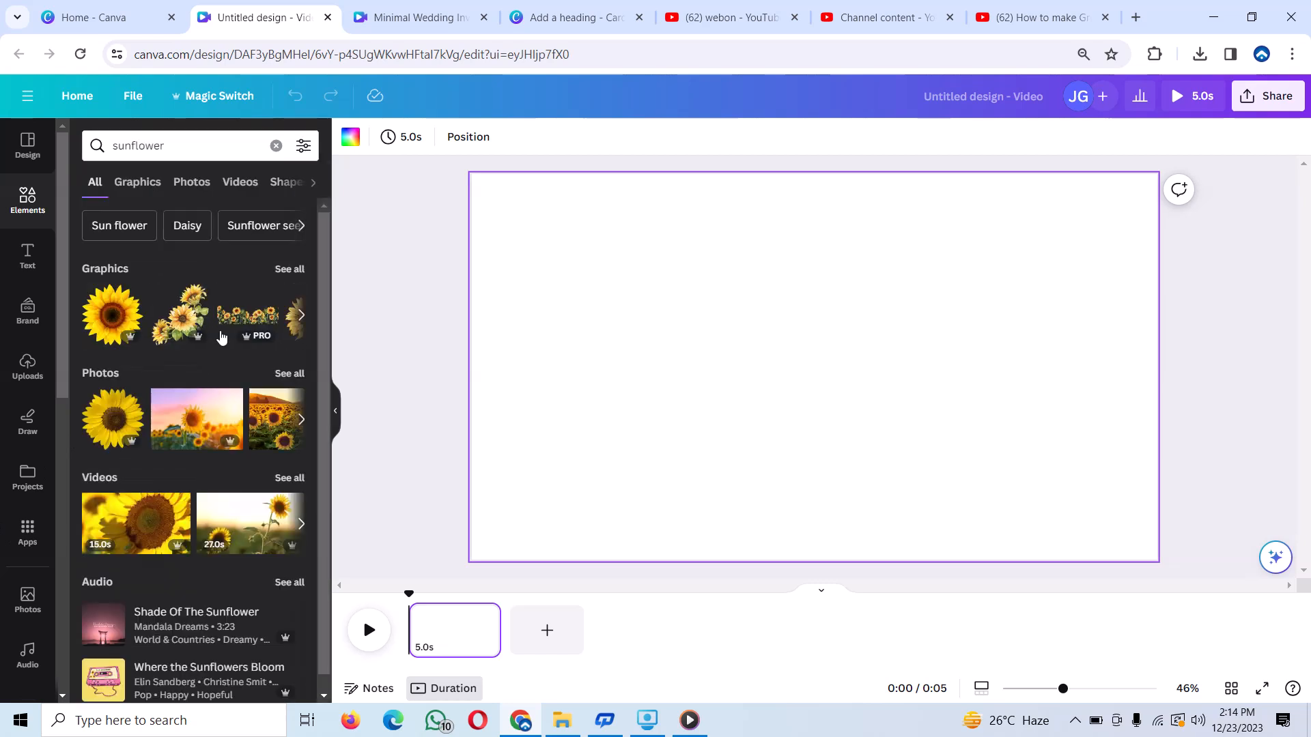
click(278, 375)
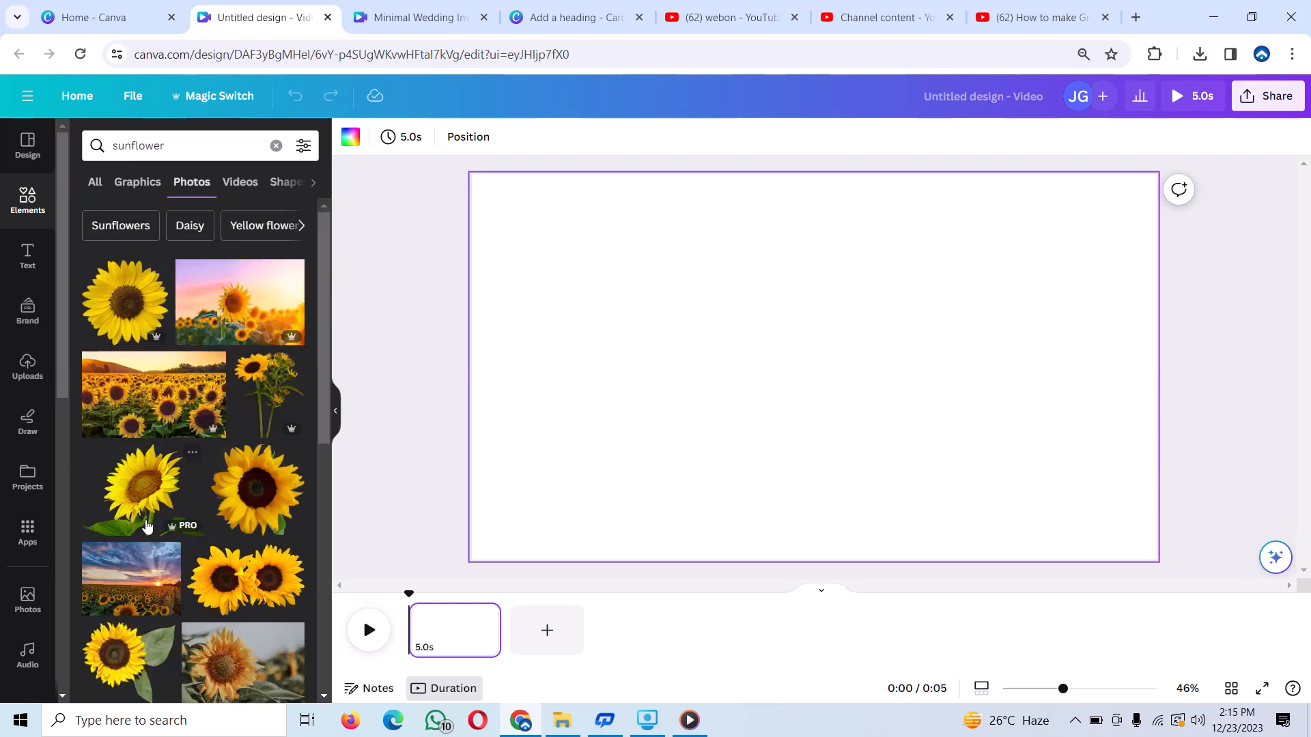
click(170, 505)
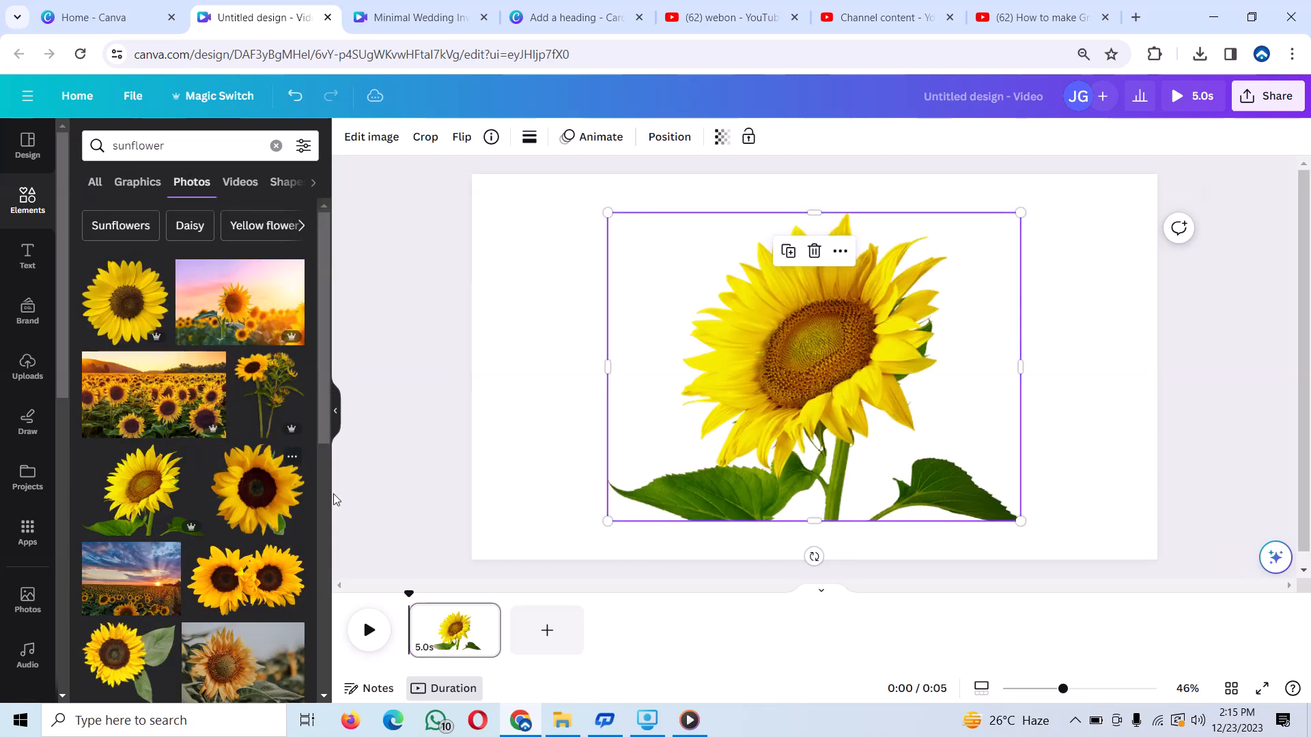
Add a second page, insert the pink lily graphic from a search for "lily", and move it slightly down
click(539, 632)
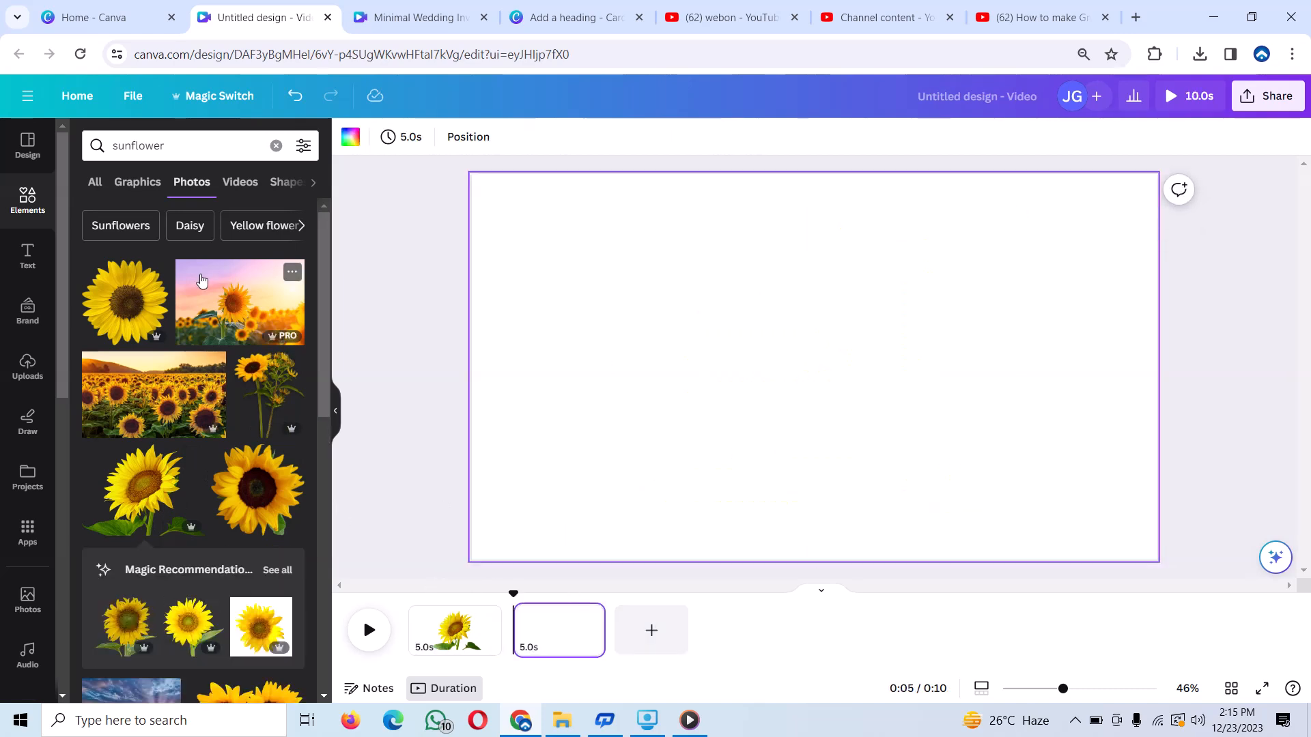
click(276, 145)
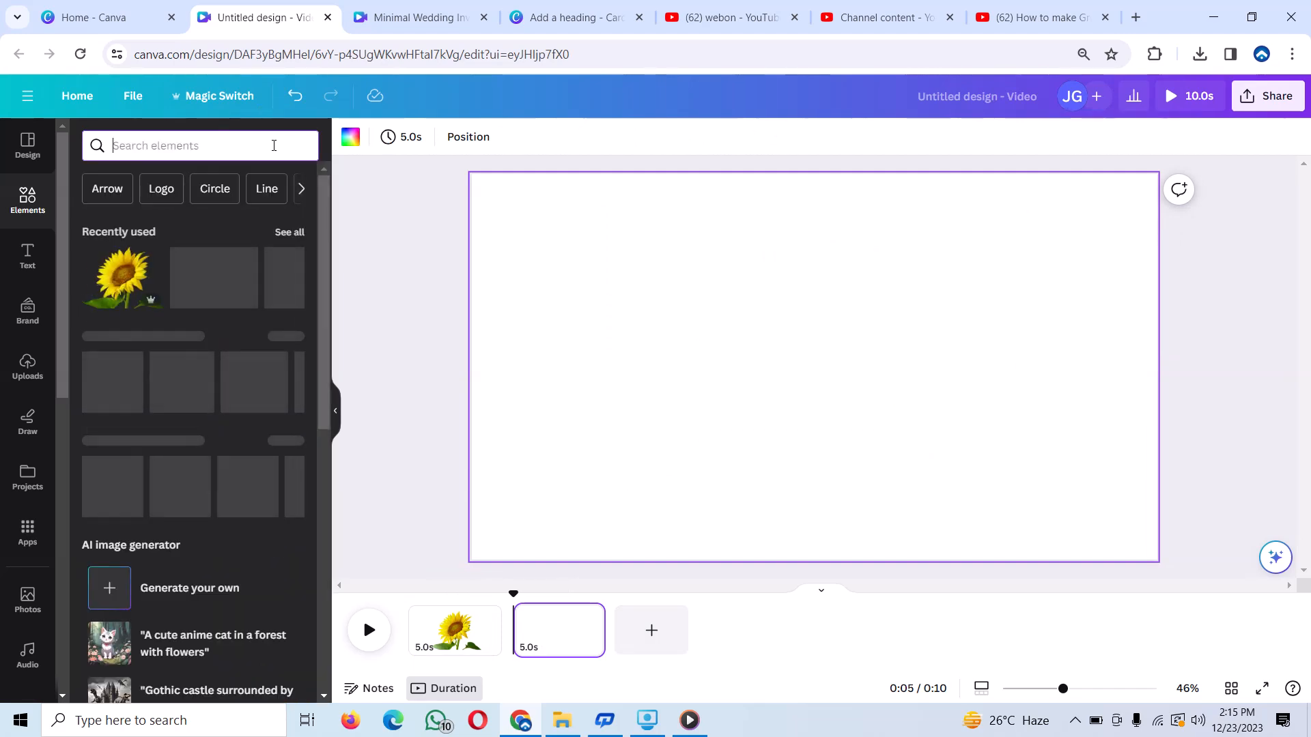
text(lily)
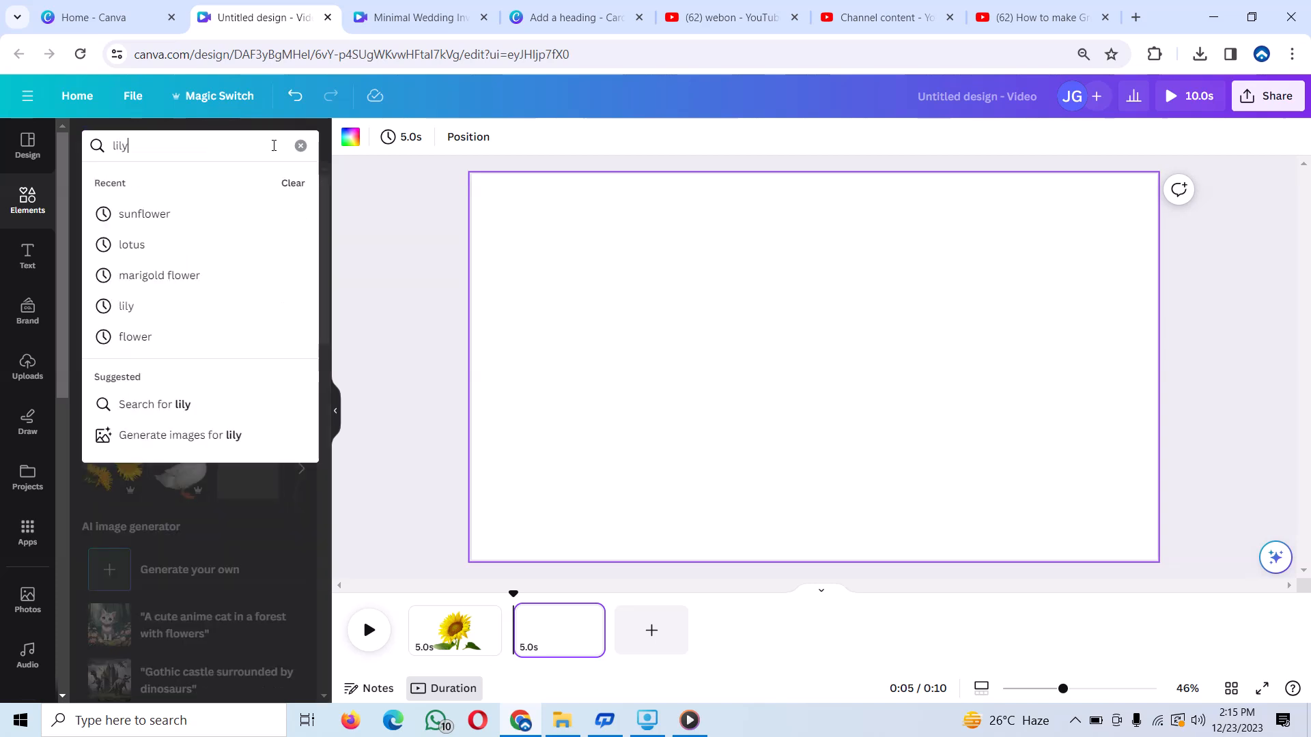
key(Return)
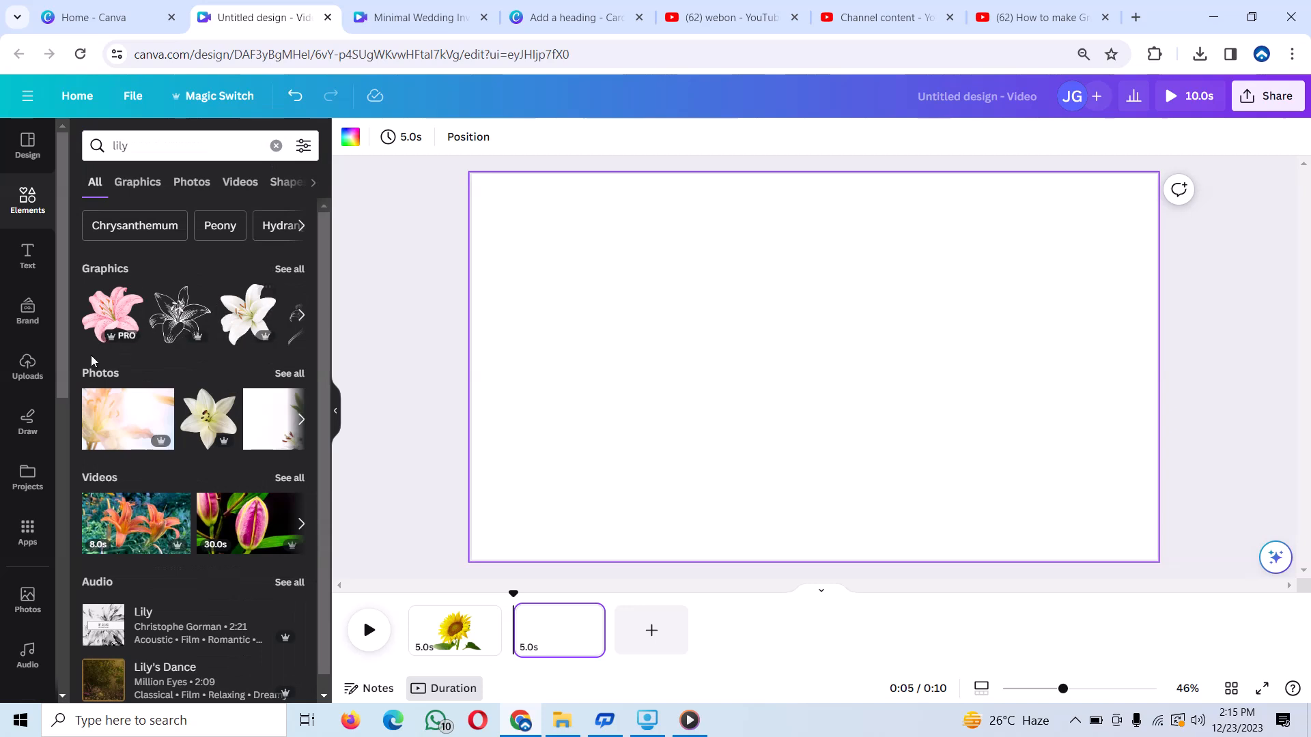
click(110, 303)
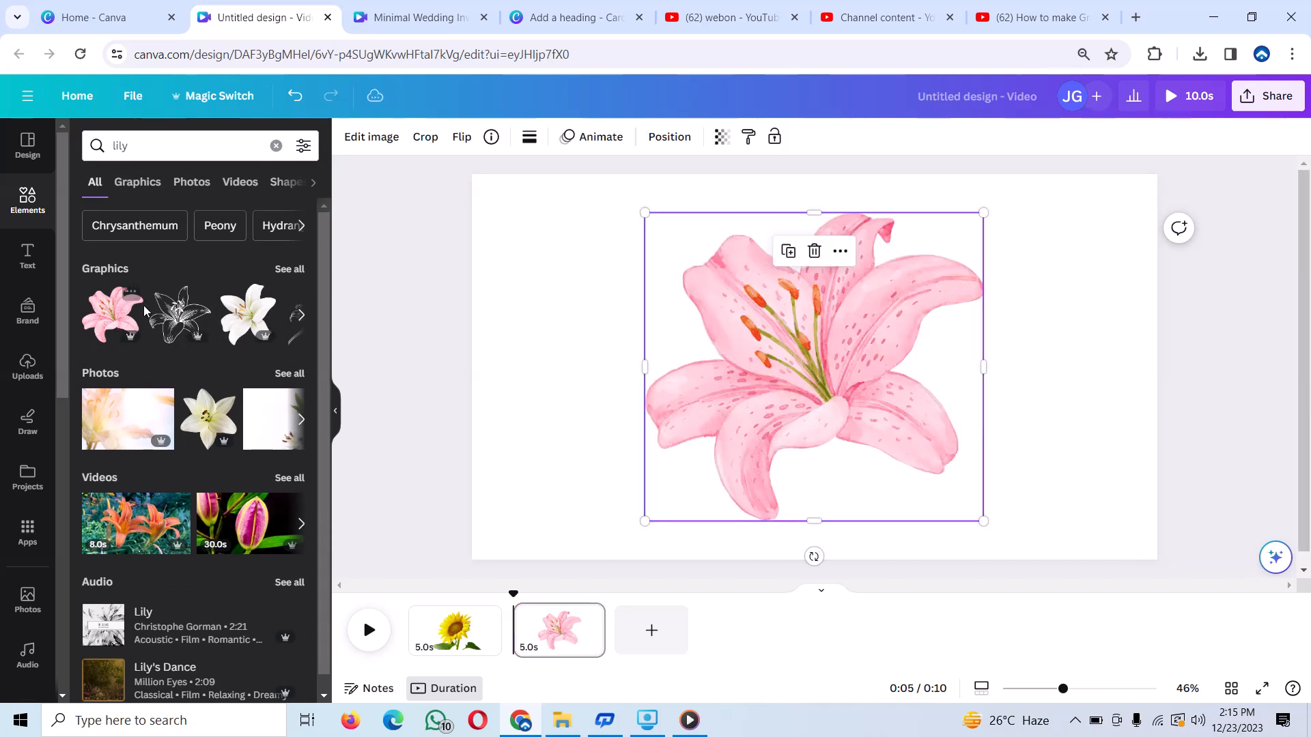
drag(805, 391, 803, 402)
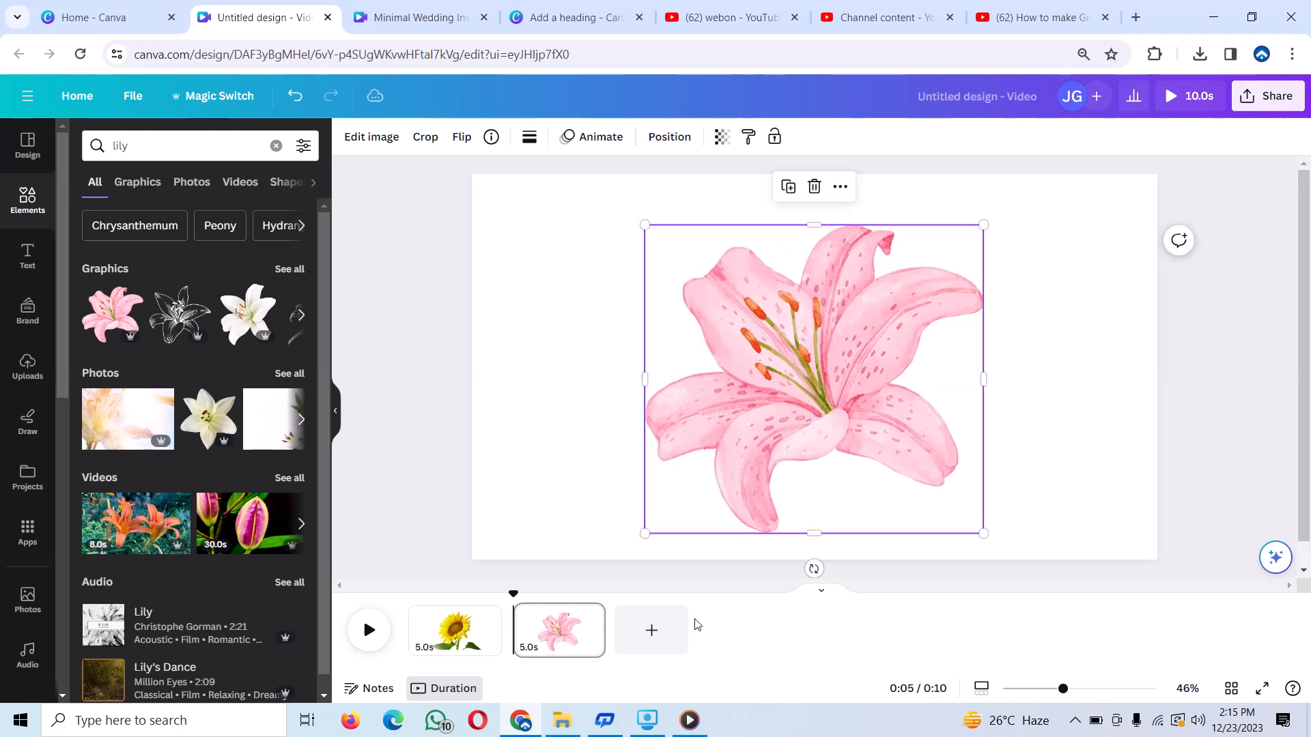
Add a third page and search the element photos for "rose"
click(650, 631)
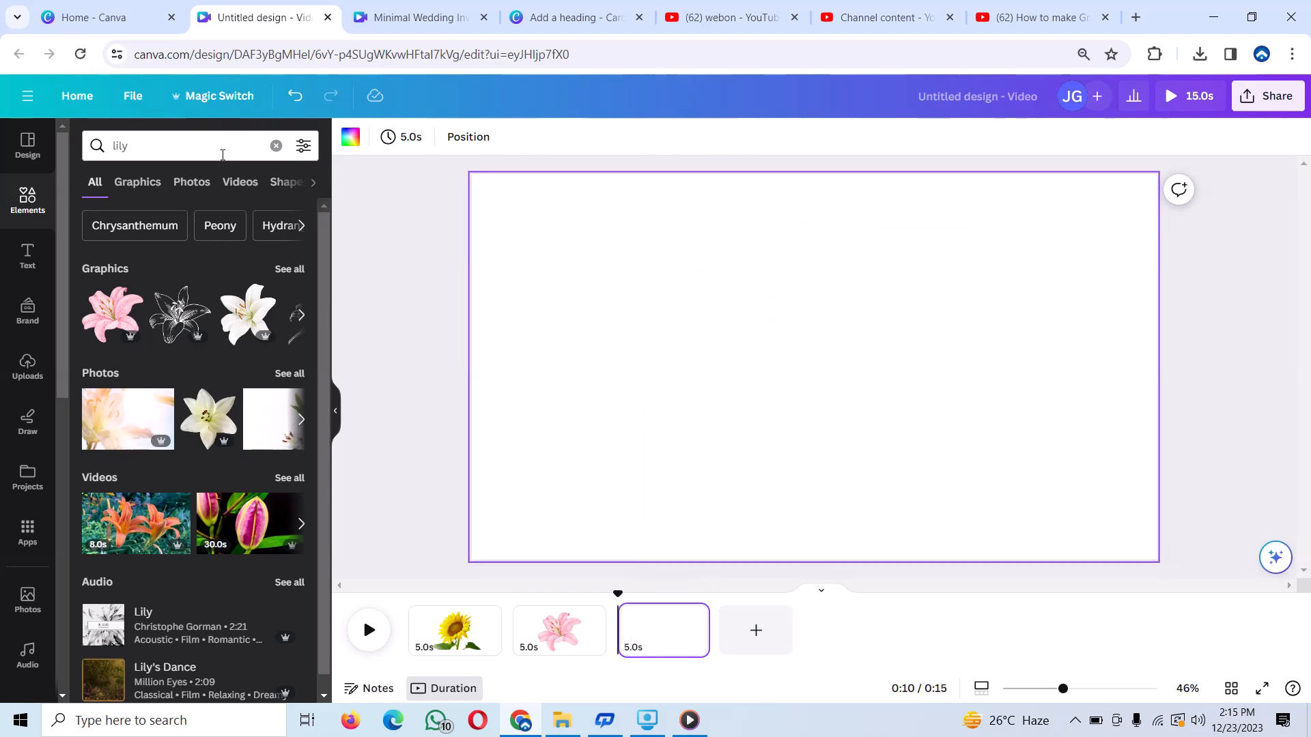
click(276, 146)
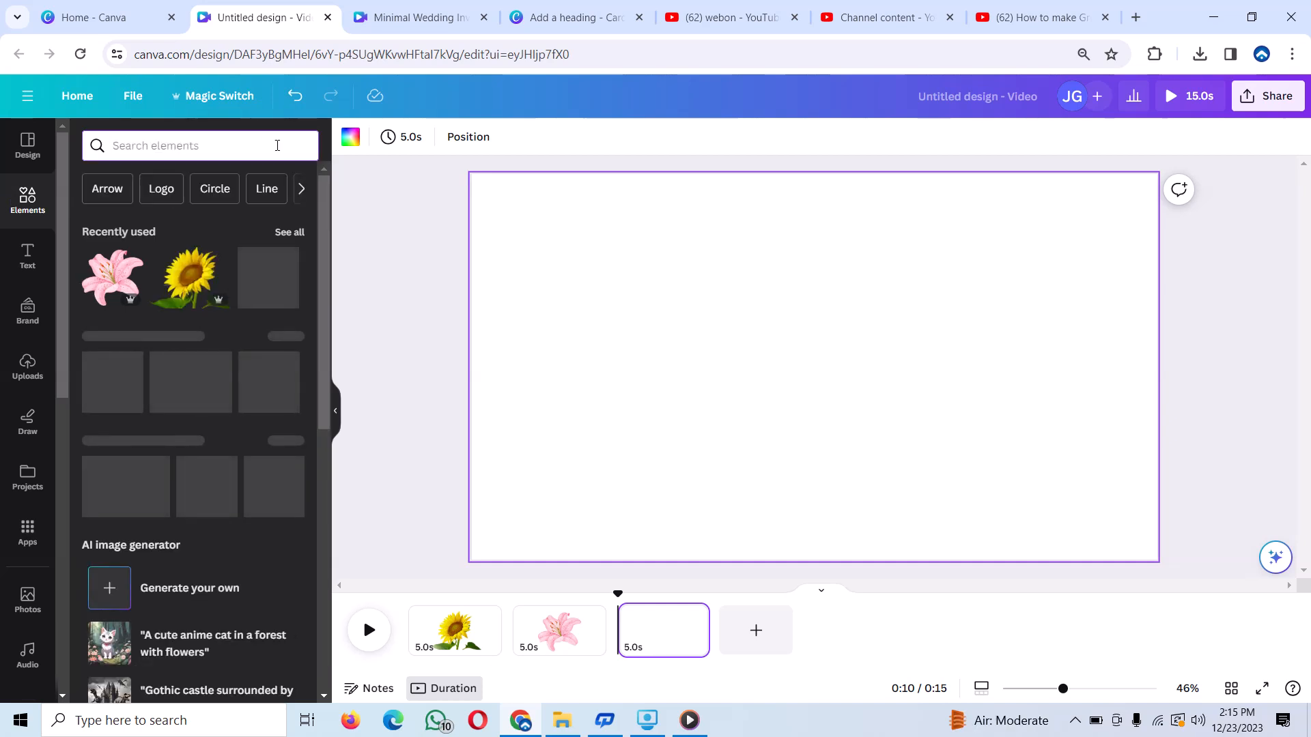
text(rose)
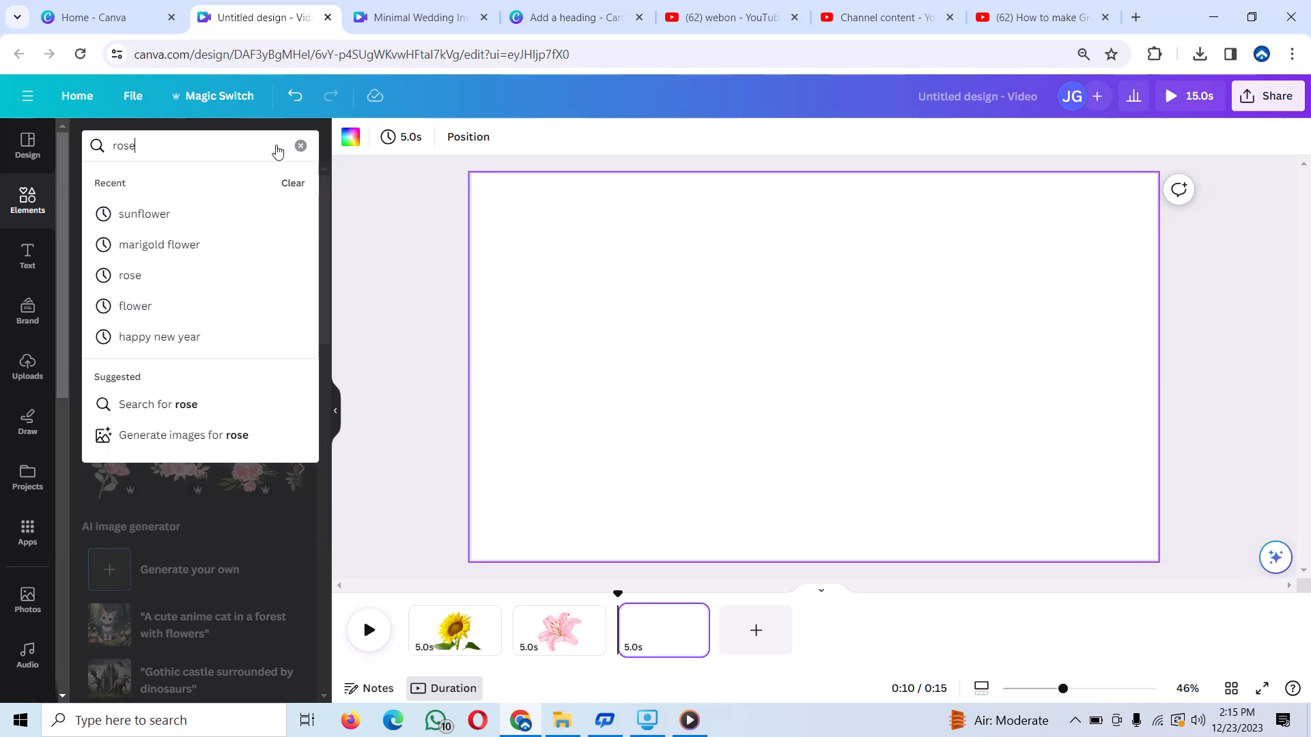
key(Return)
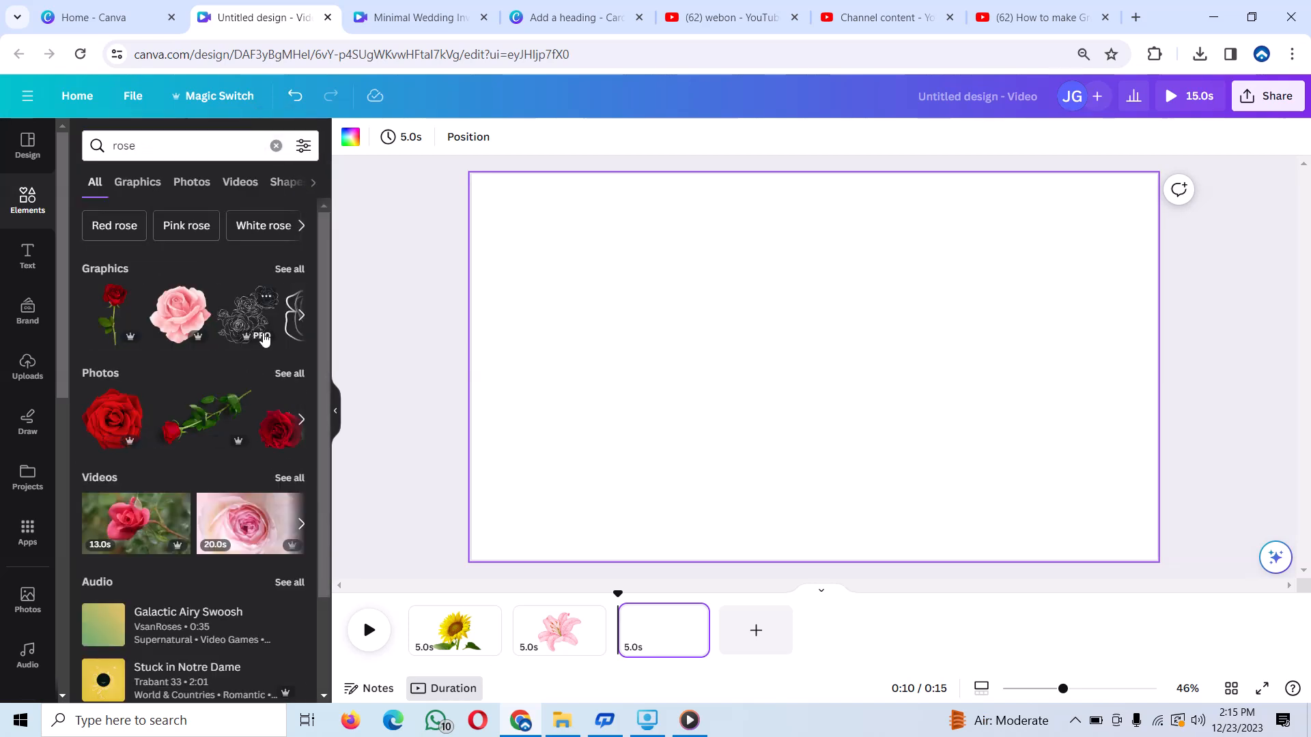
click(290, 373)
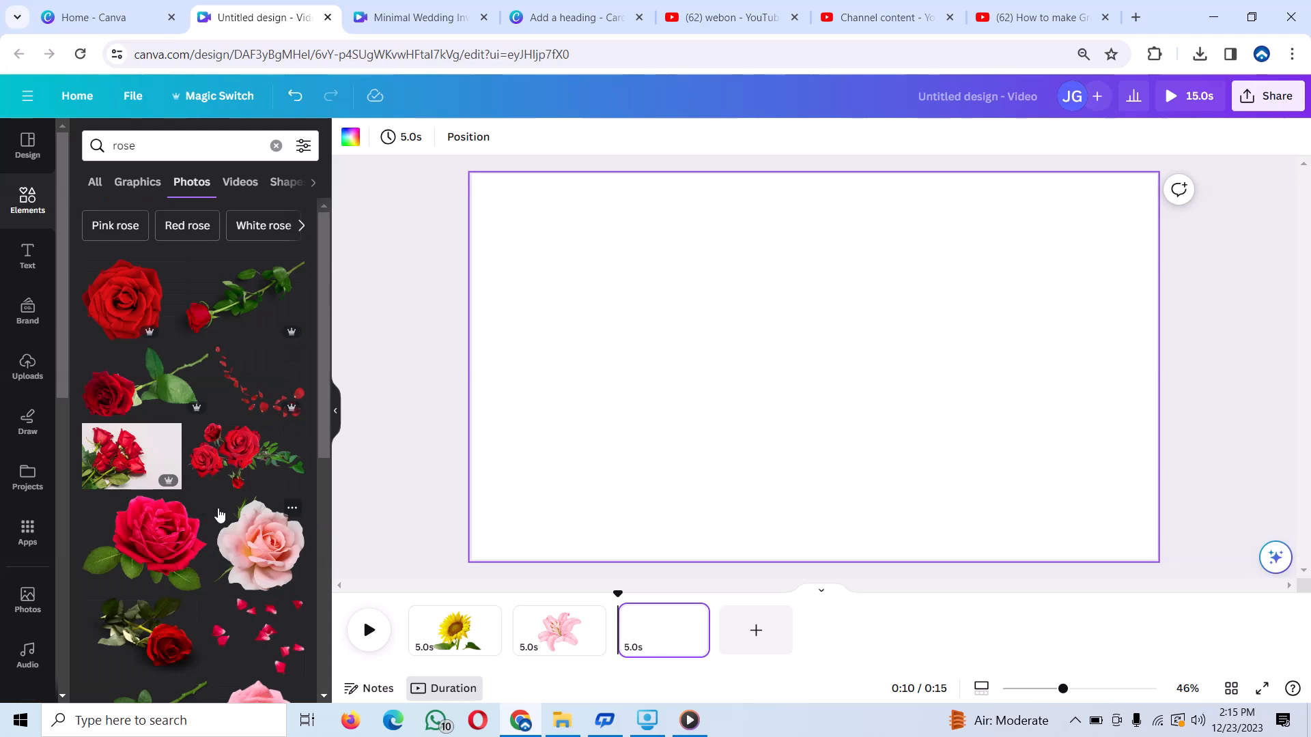
Insert the photo of a single red rose with a diagonal stem on the third page and move it slightly up
scroll(219, 513, down, 5)
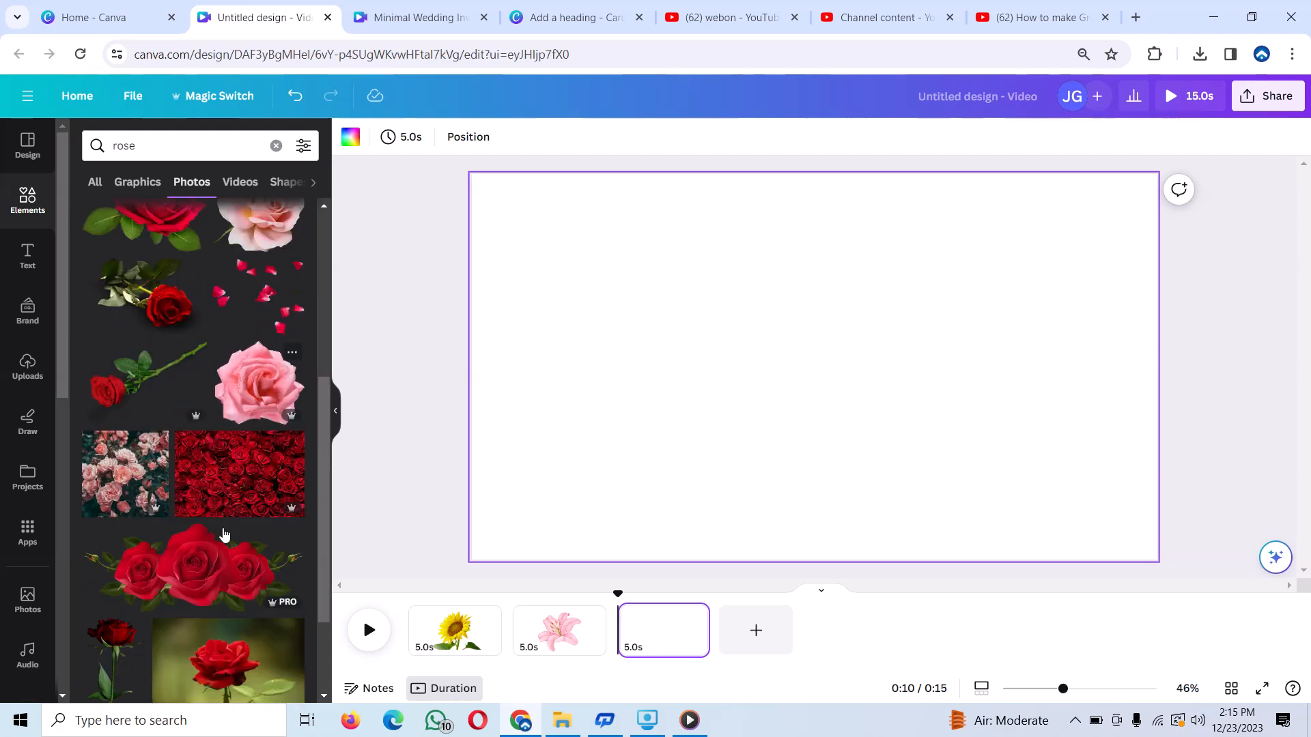
scroll(224, 534, down, 2)
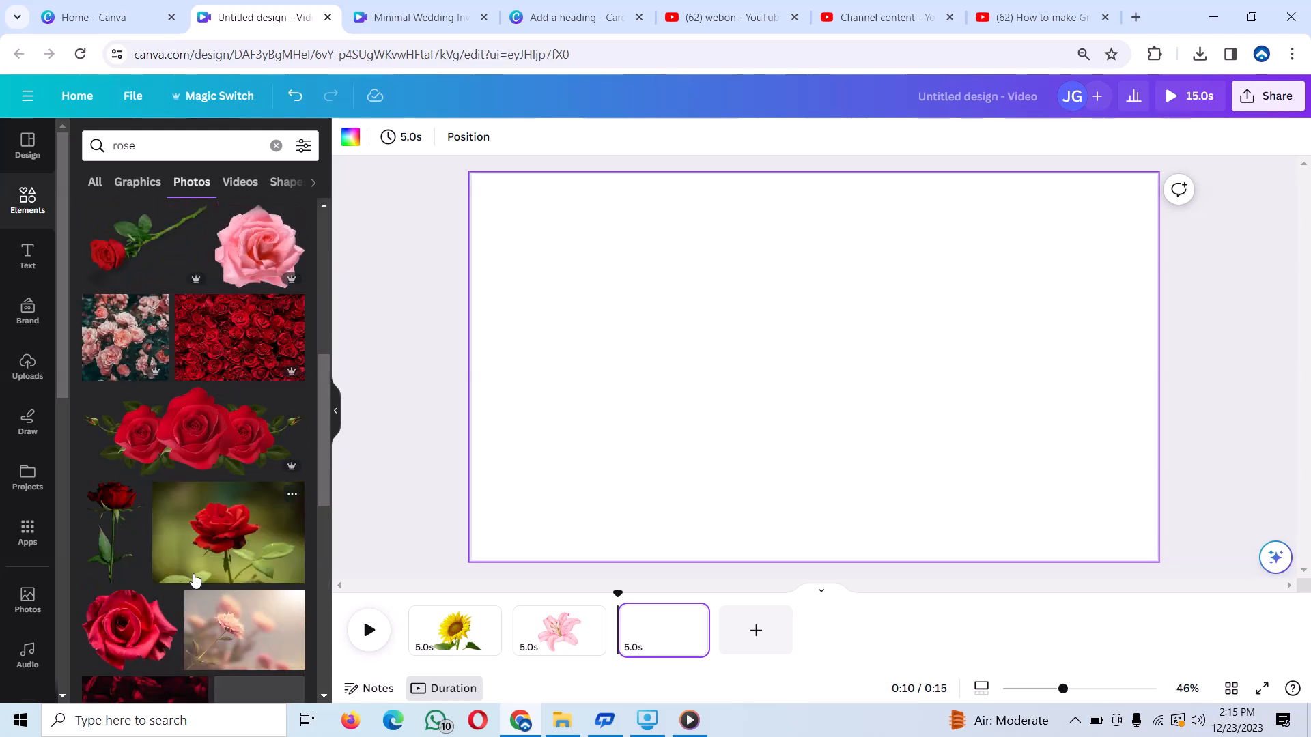
scroll(225, 535, down, 5)
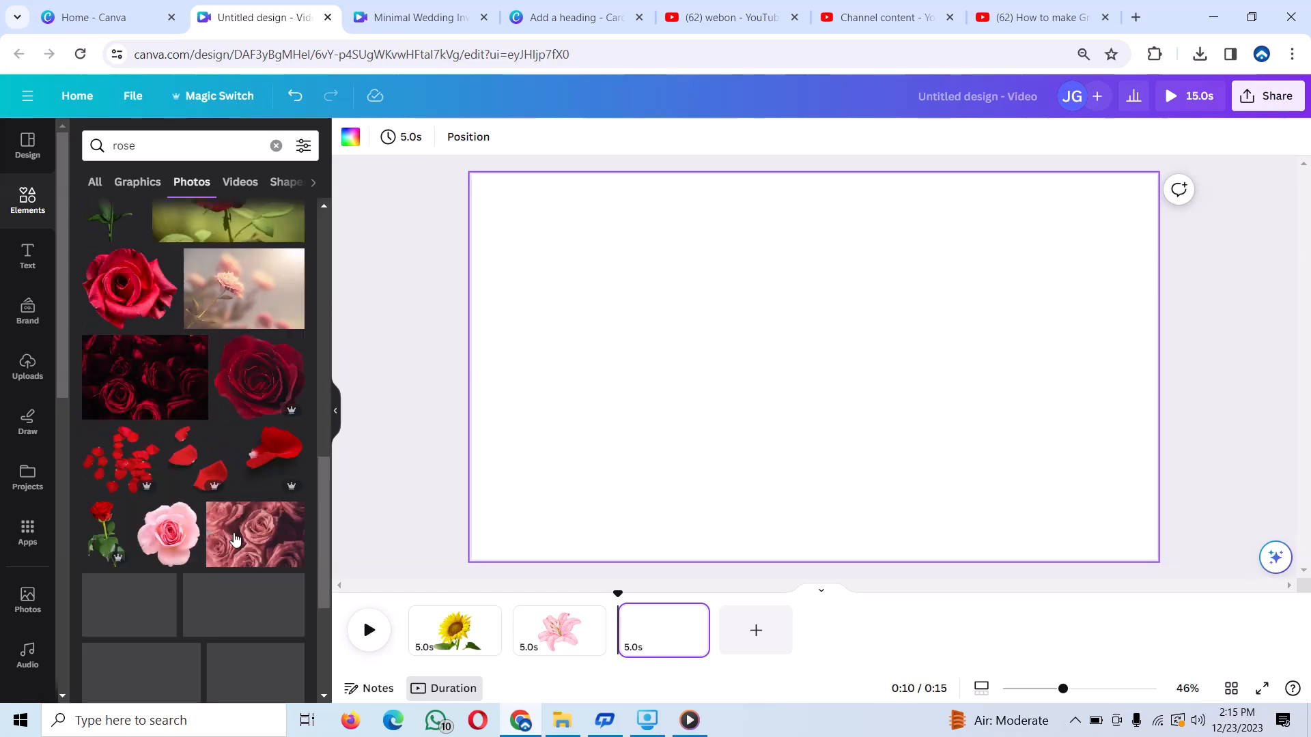
scroll(244, 528, down, 3)
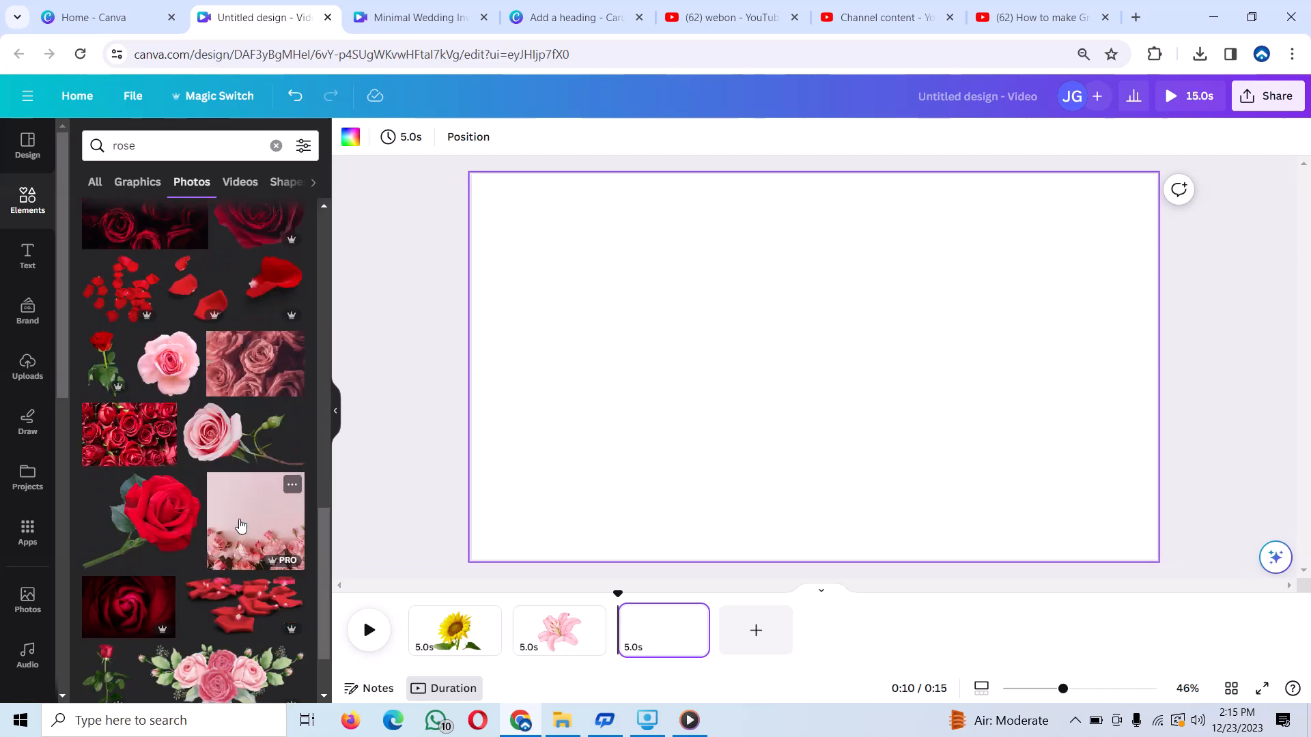
click(176, 506)
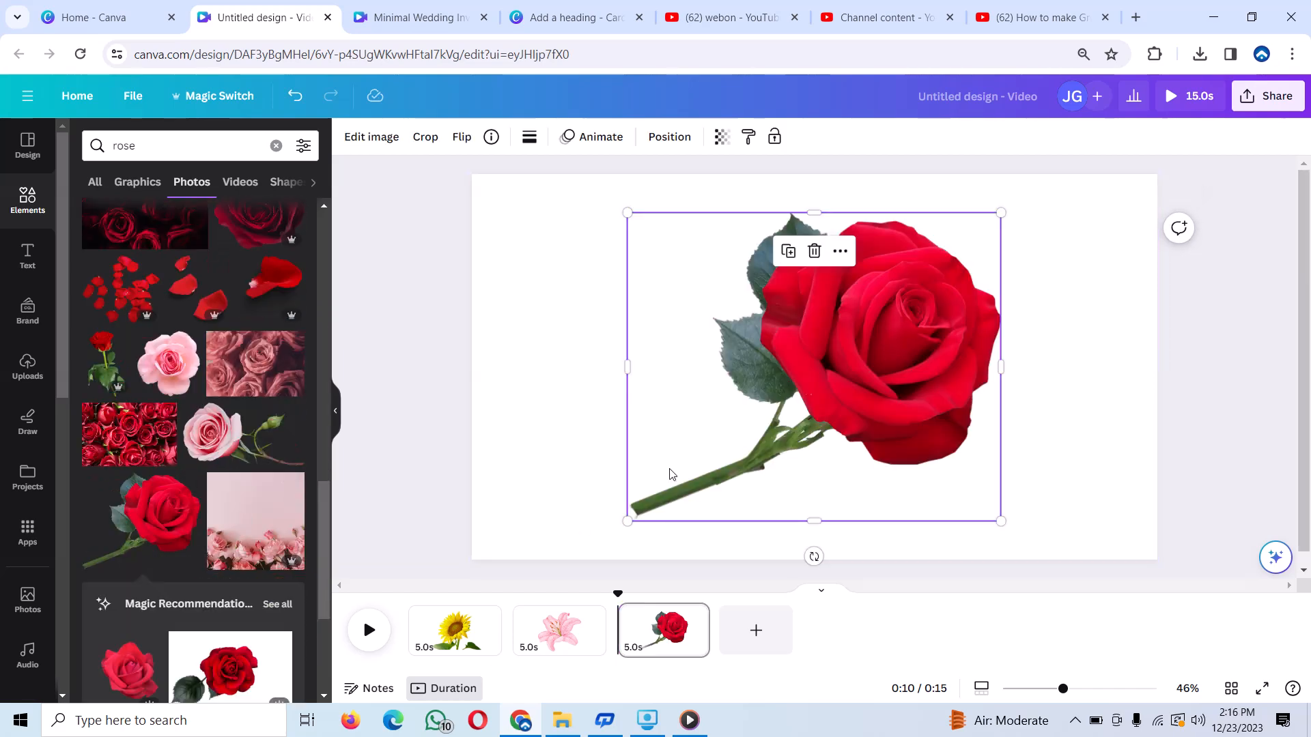
drag(656, 475, 650, 439)
Add a fourth page, search for "marigold flower", and insert the graphic of two reddish-orange marigolds on green stems
click(748, 628)
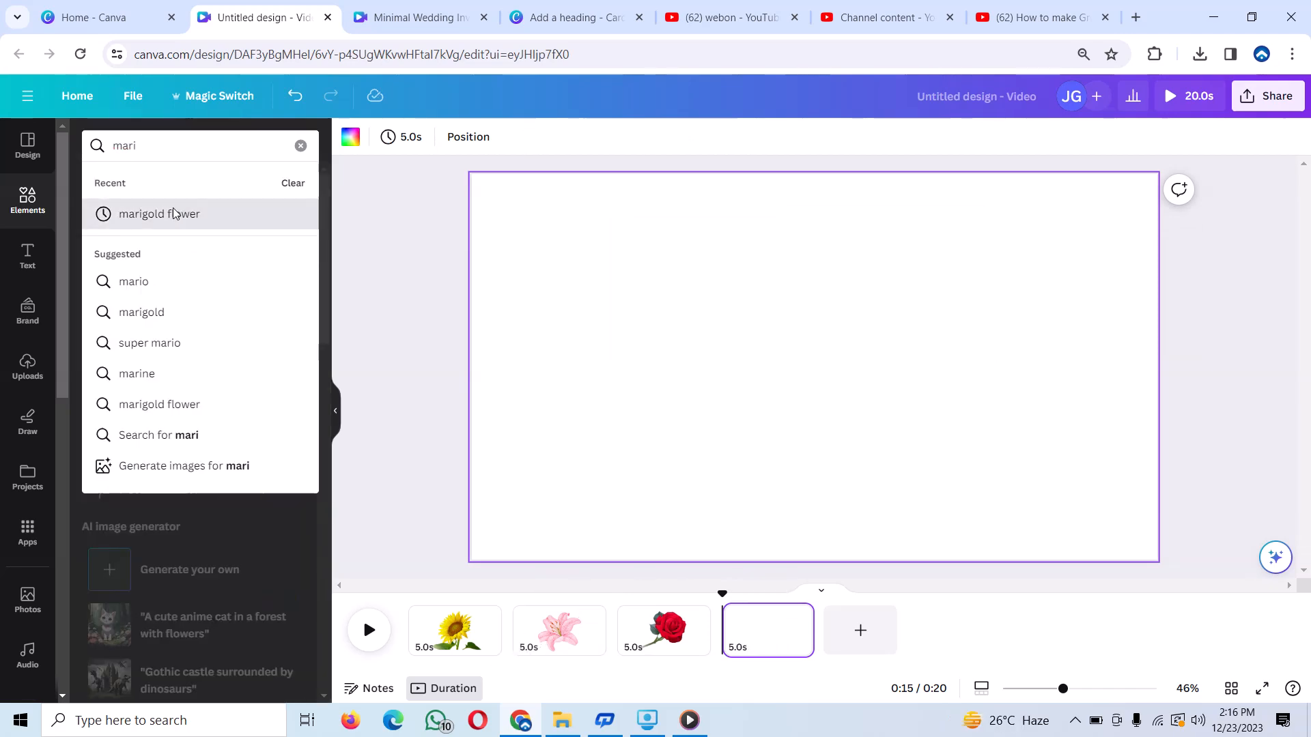
click(174, 208)
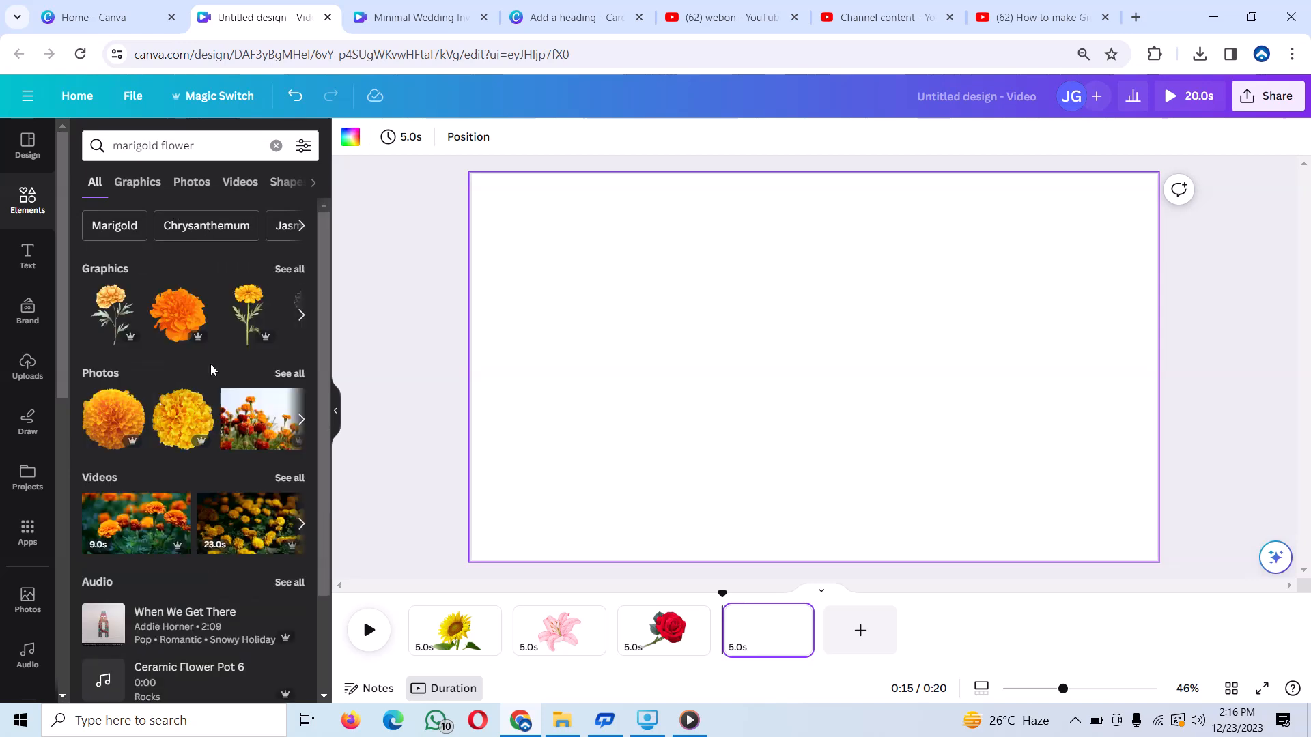
click(276, 374)
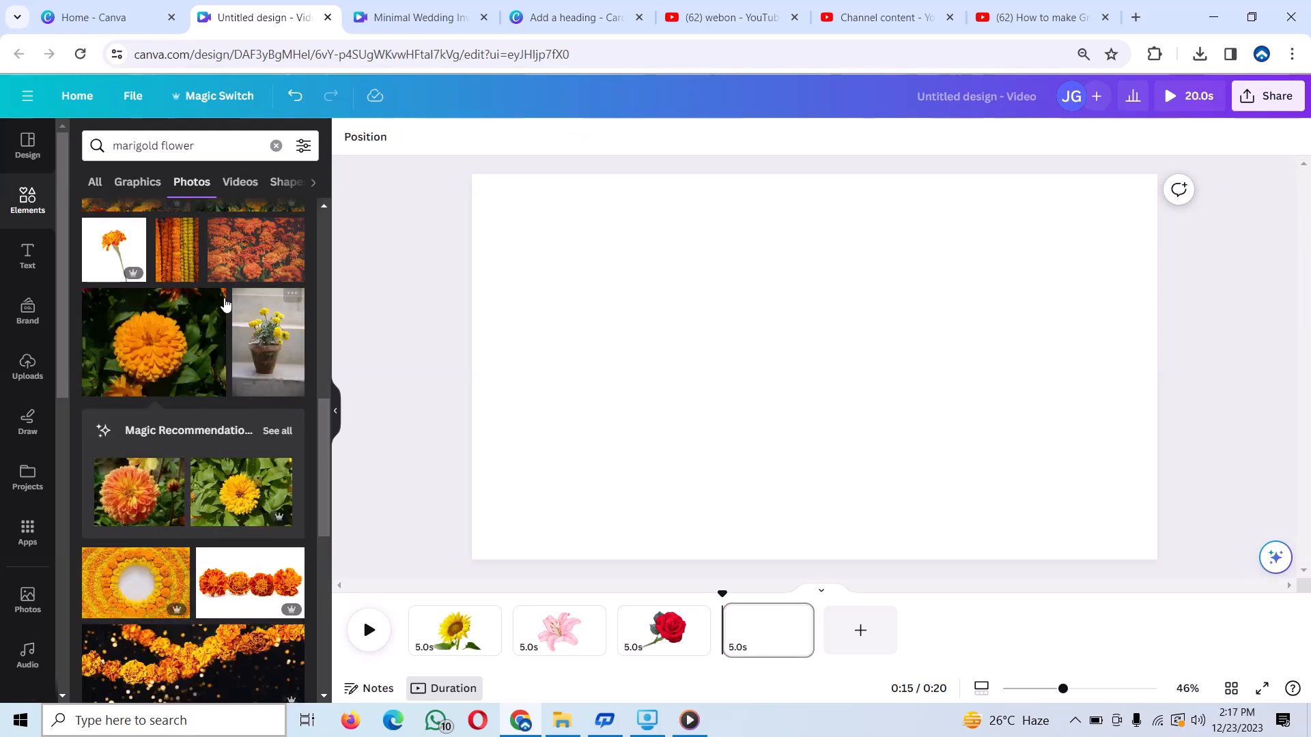
scroll(224, 432, down, 4)
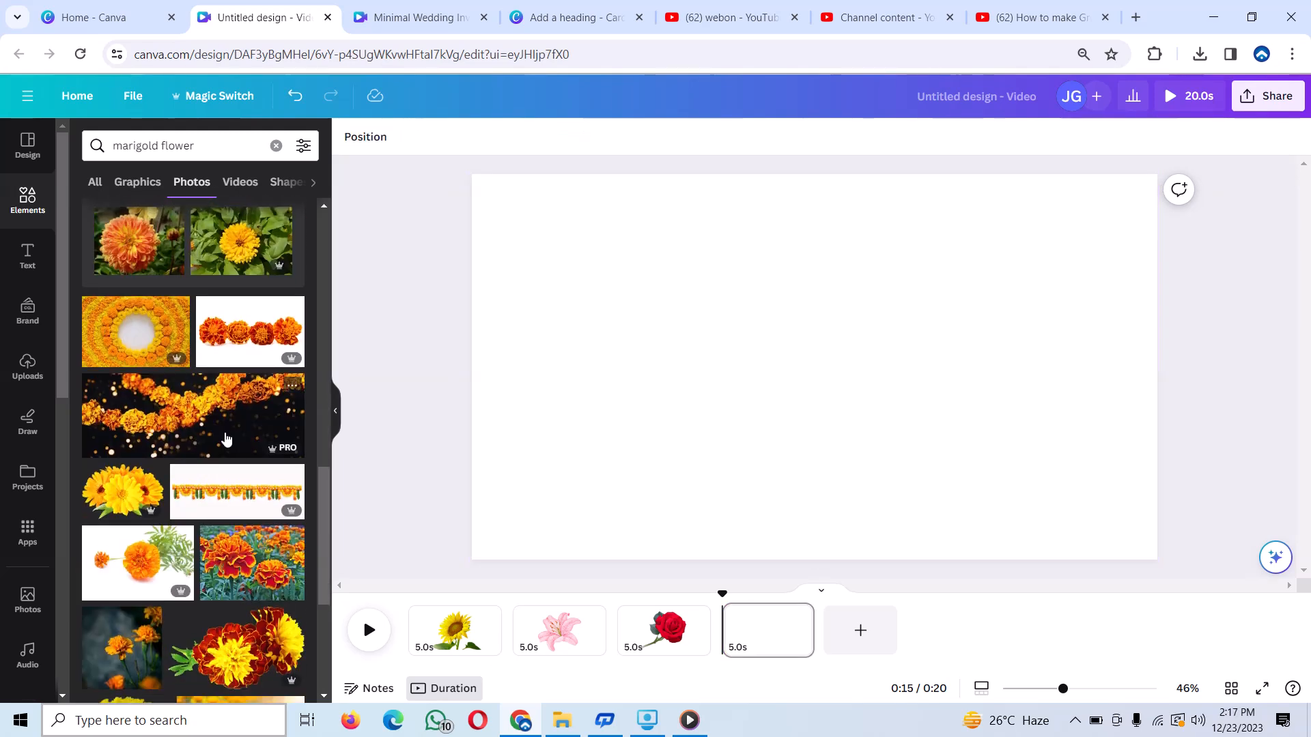
scroll(225, 437, up, 4)
click(138, 181)
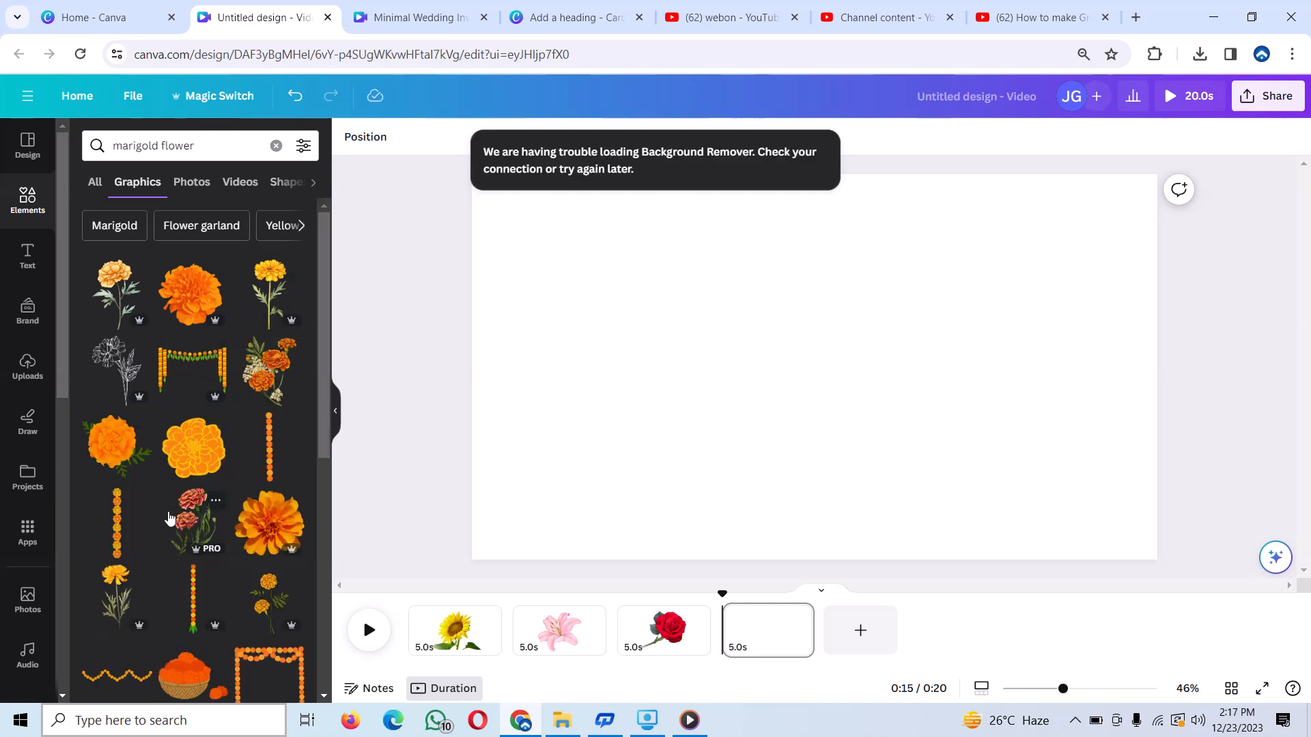
click(213, 521)
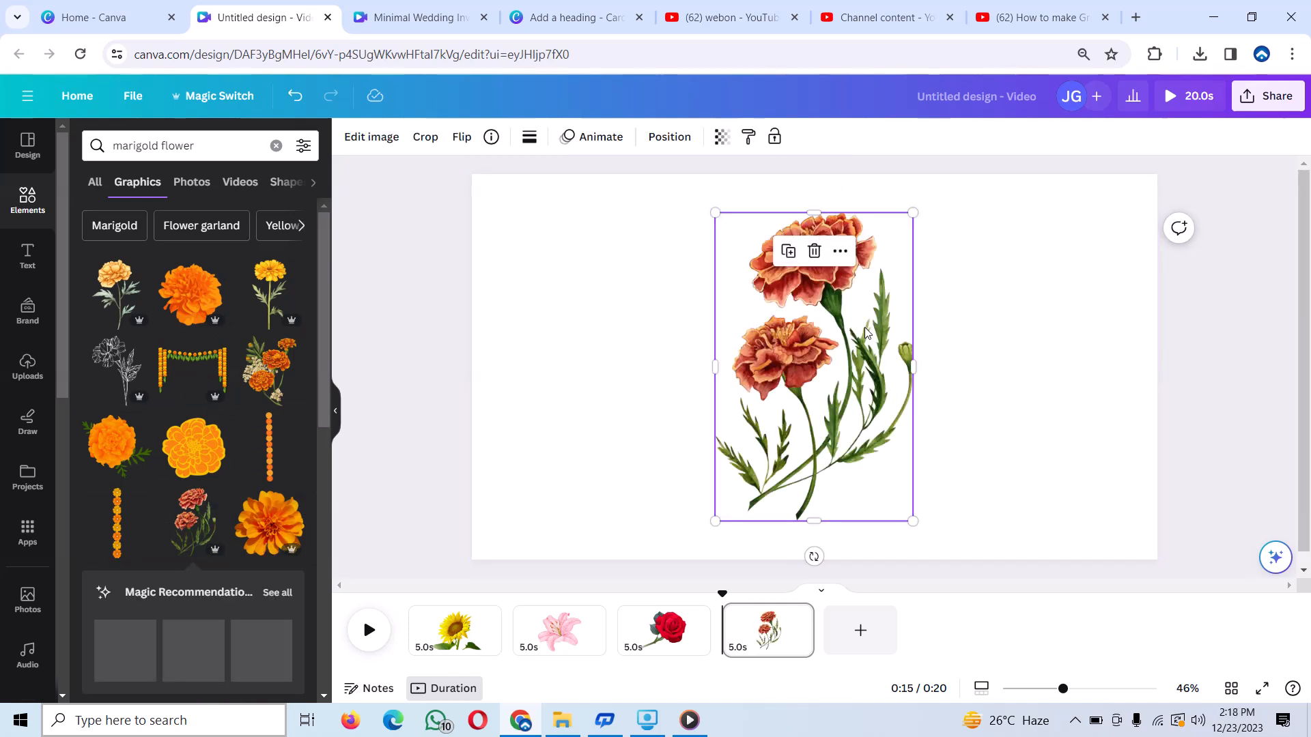
Crop the lower edge of the marigold graphic slightly and reposition it near the middle of the fourth page
drag(849, 351, 845, 359)
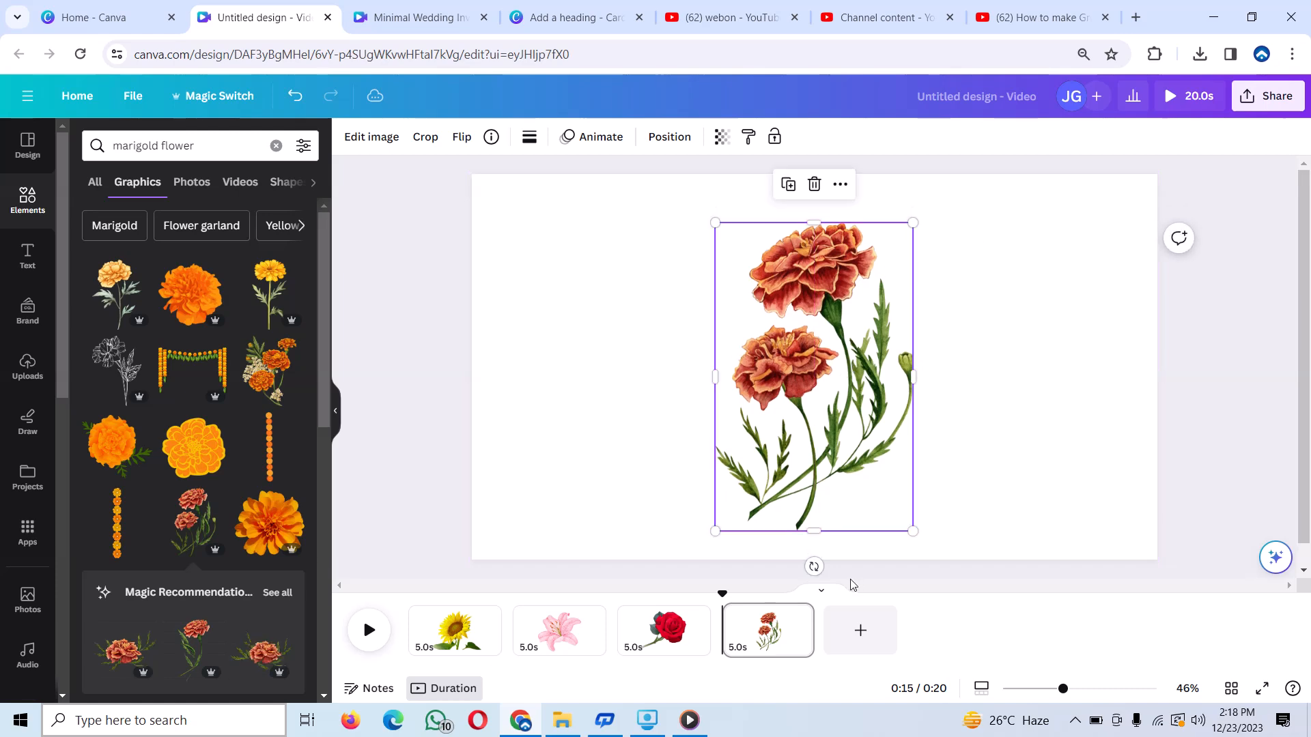
drag(814, 531, 818, 491)
mouse_move(825, 391)
mouse_down()
mouse_move(822, 403)
mouse_move(821, 381)
mouse_up()
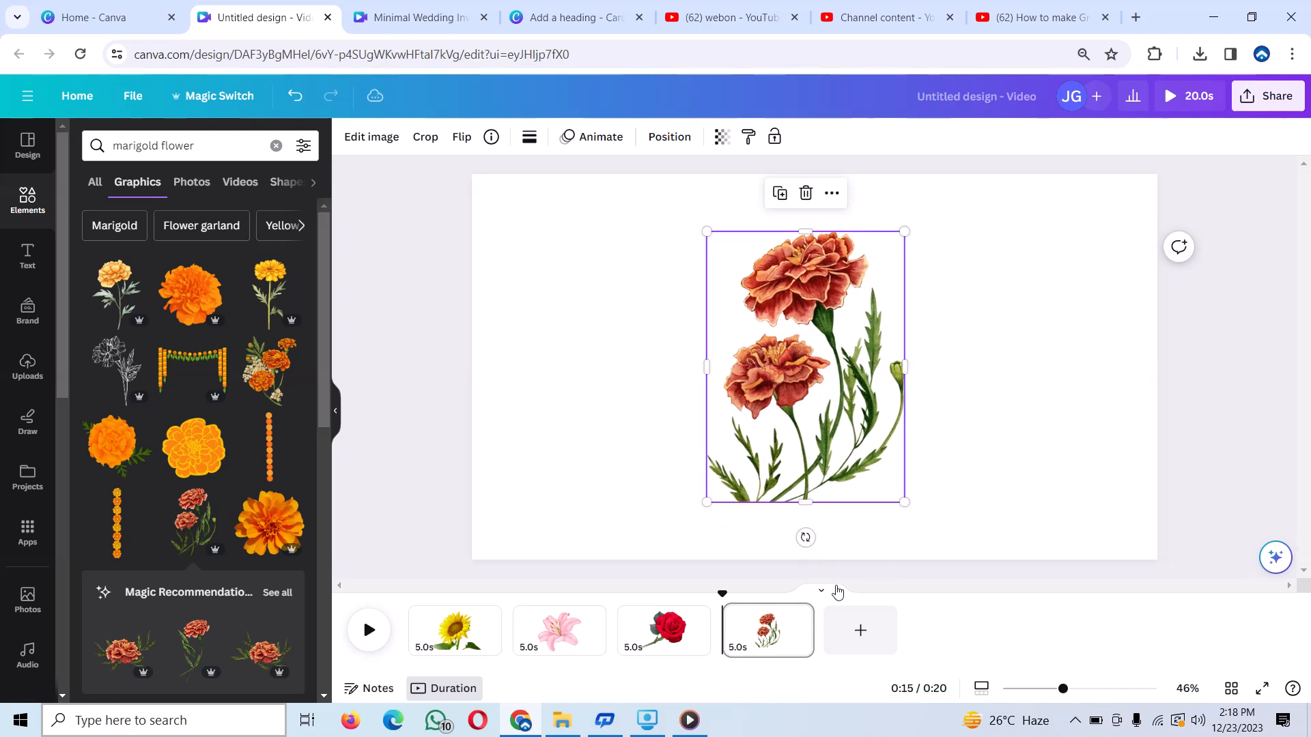
Add a fifth page and search the element graphics for "lotus"
click(859, 632)
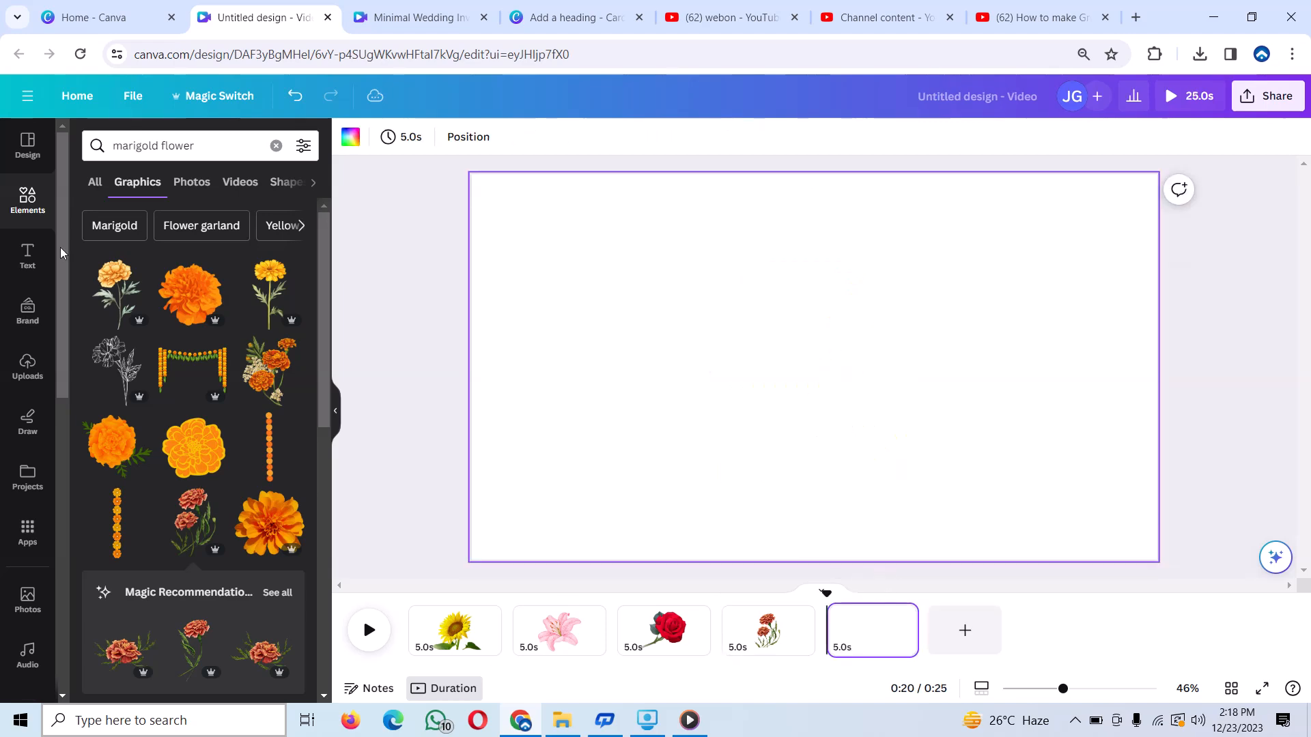
click(276, 146)
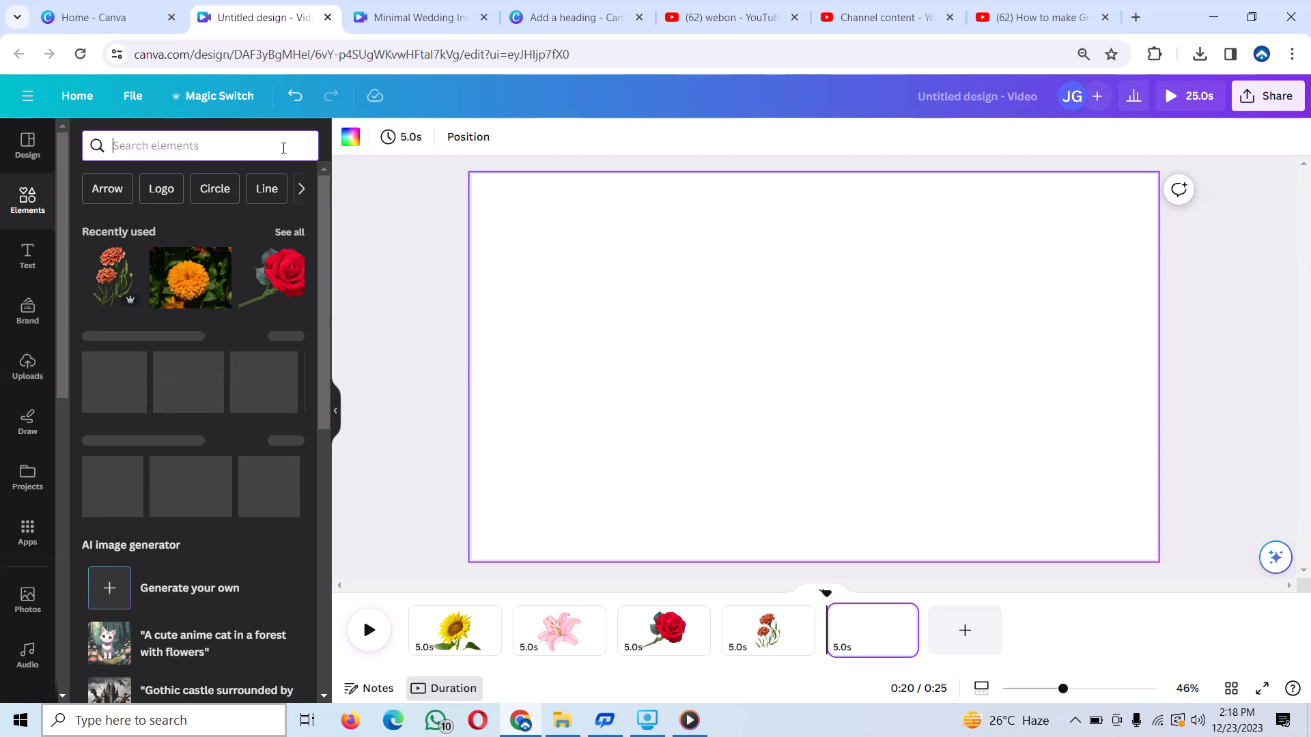
text(lotus)
key(Return)
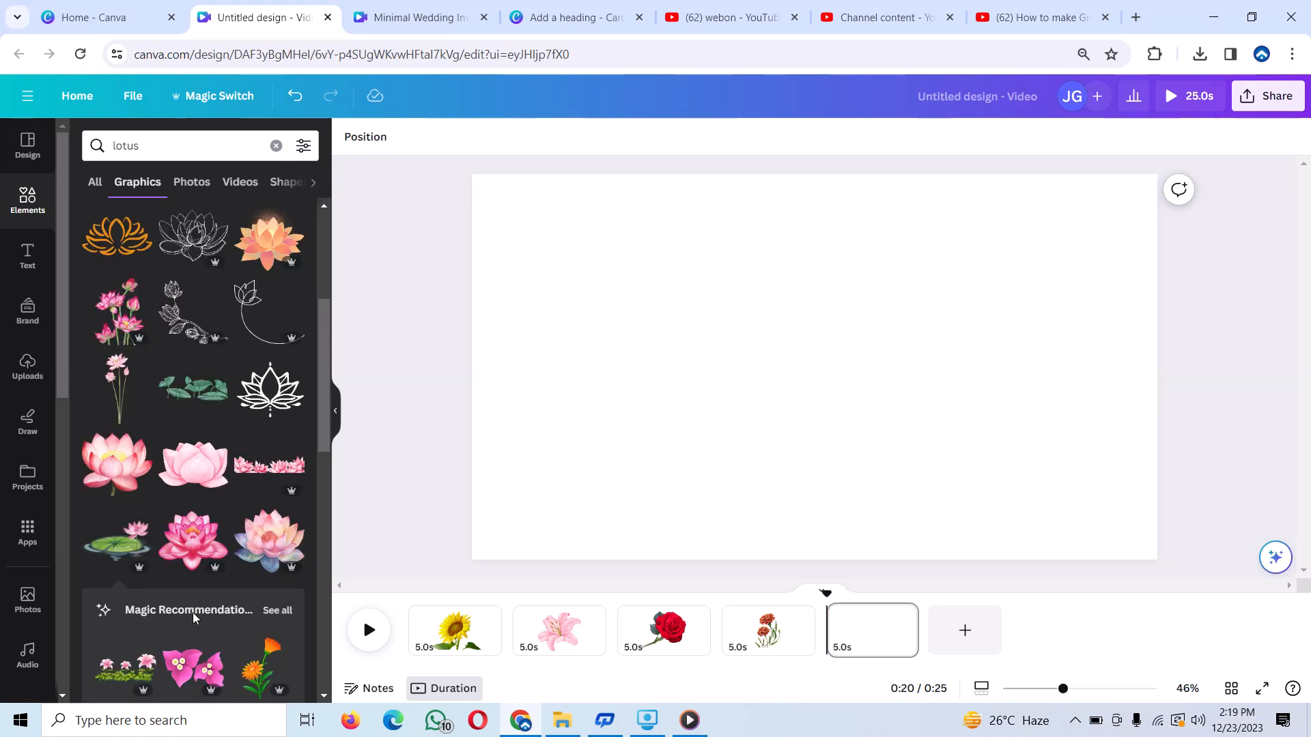
Insert the graphic of a pink lotus with a bud and green leaves on the fifth page
scroll(193, 619, down, 3)
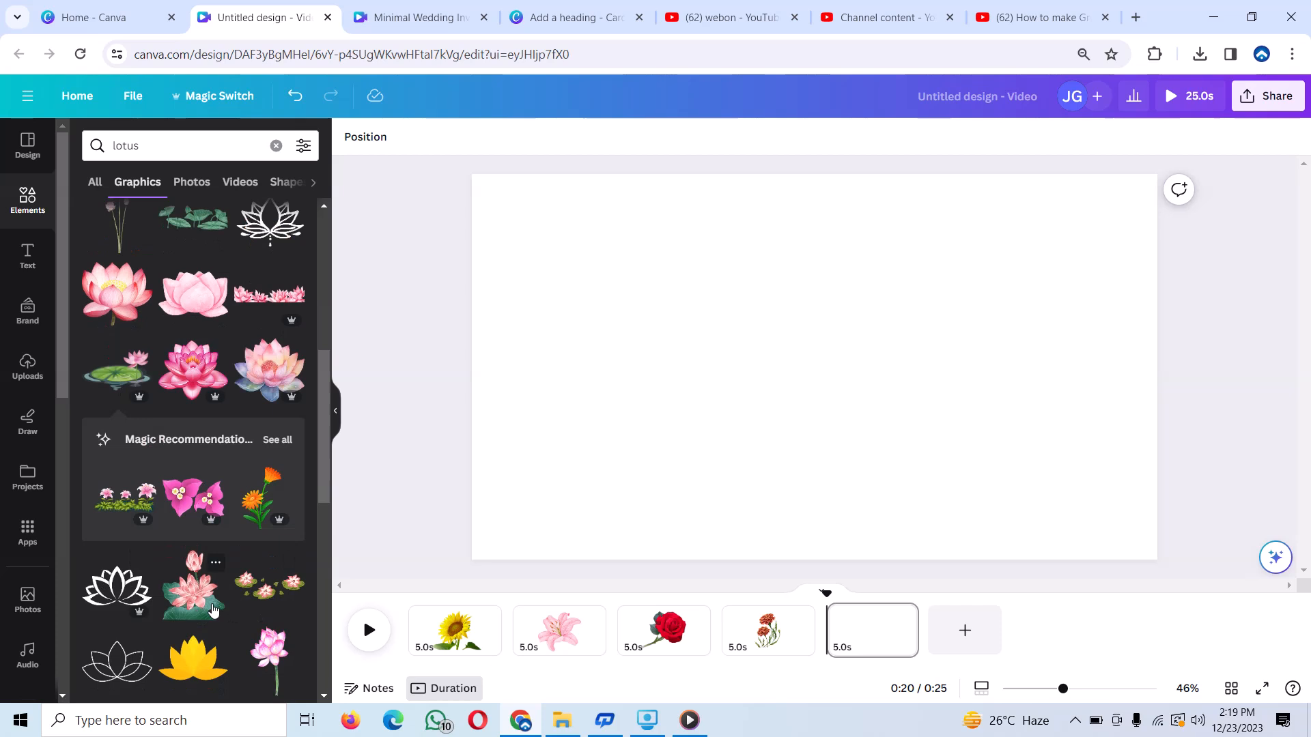
click(214, 611)
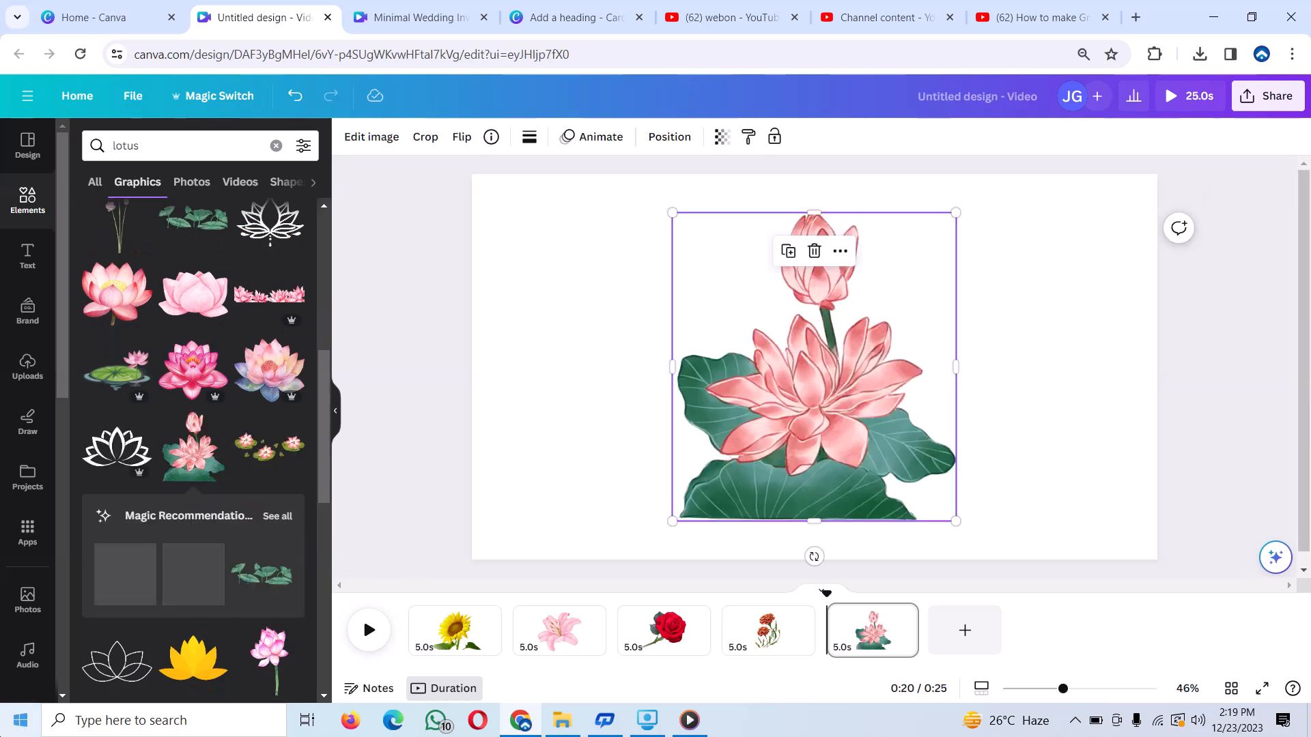
click(639, 380)
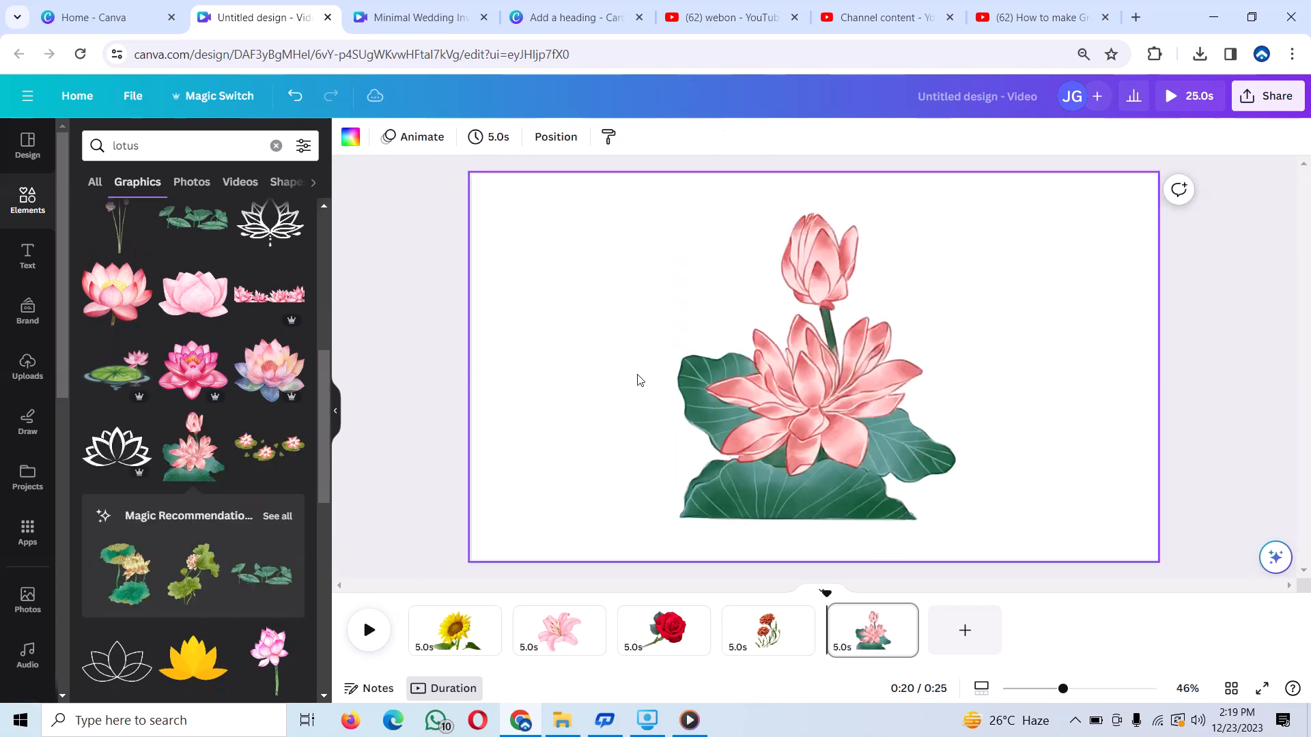
Add the Flow transition between the sunflower and lily pages and between the lily and rose pages
click(454, 631)
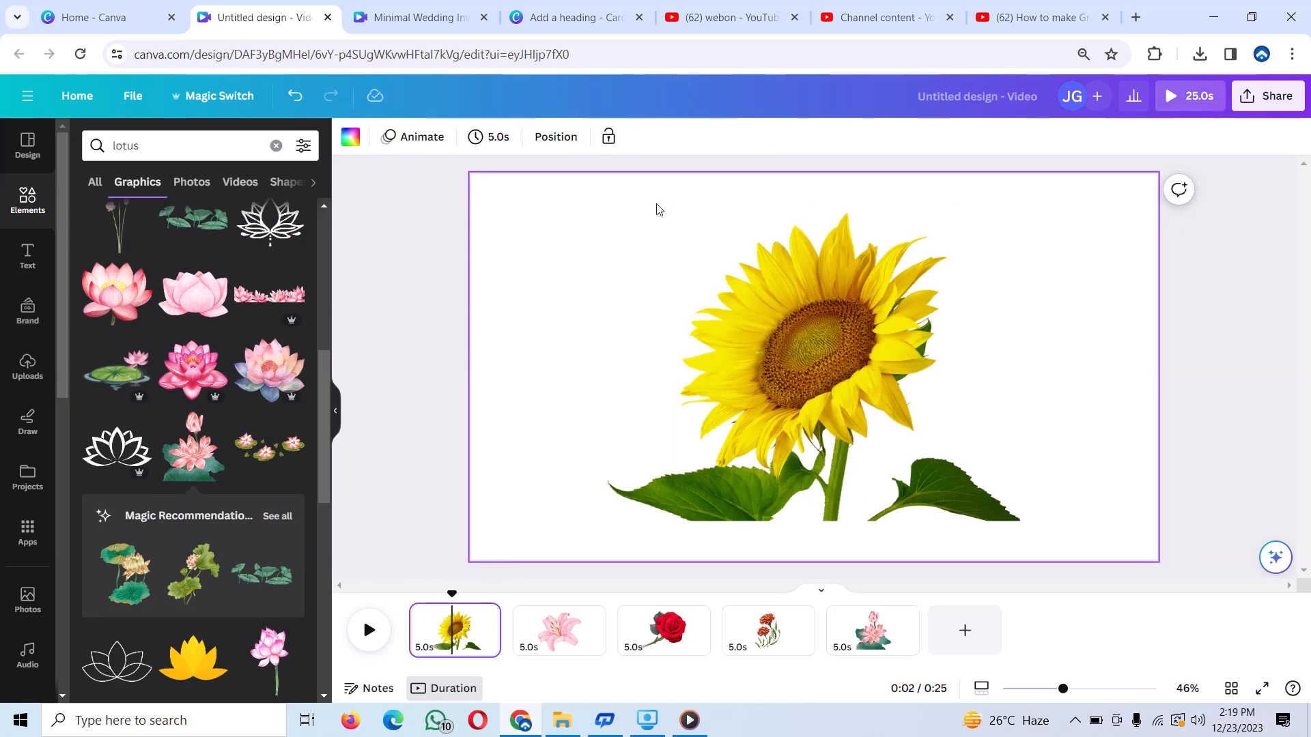
click(517, 651)
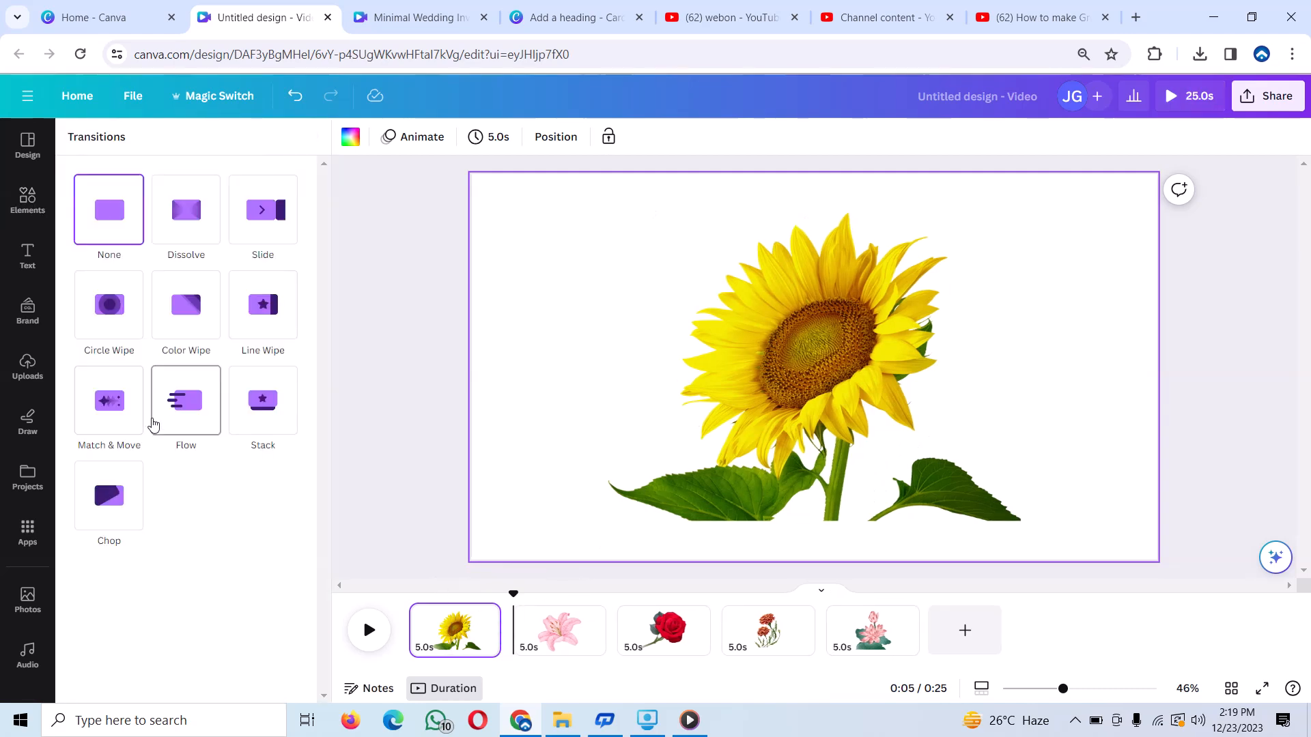
click(198, 402)
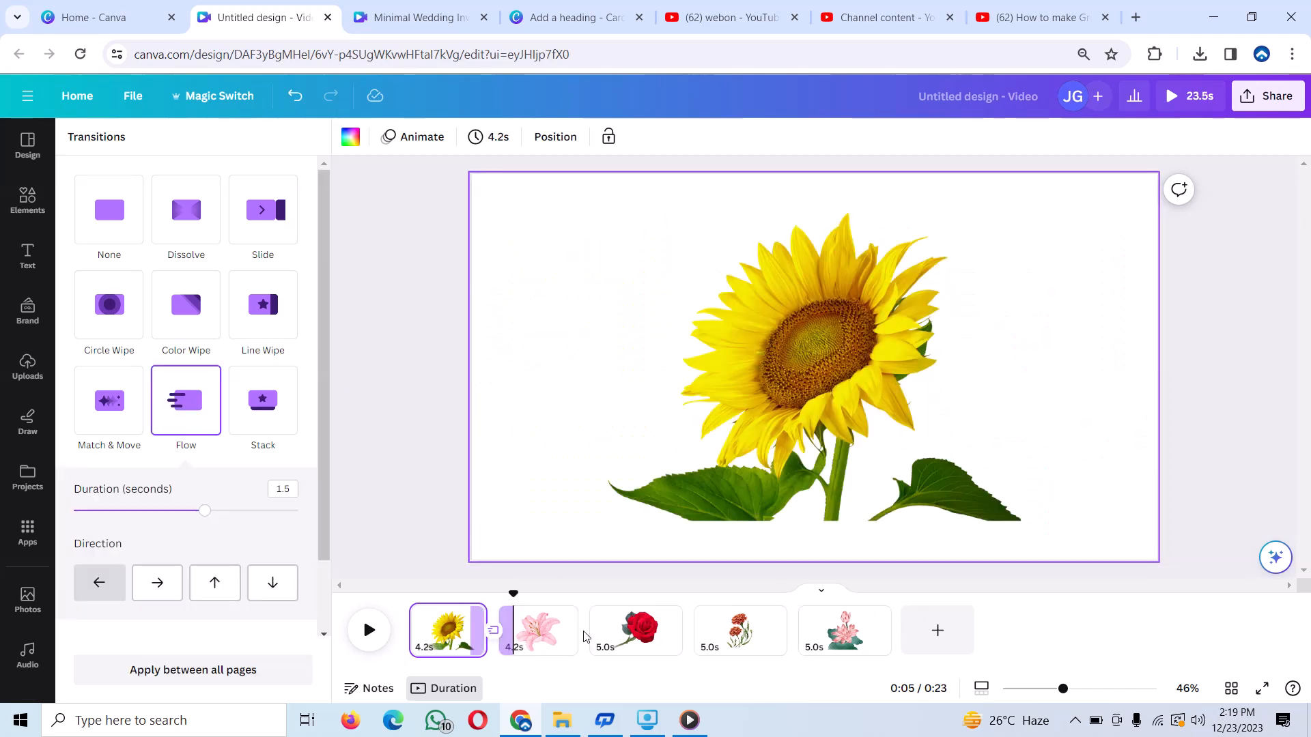
click(595, 649)
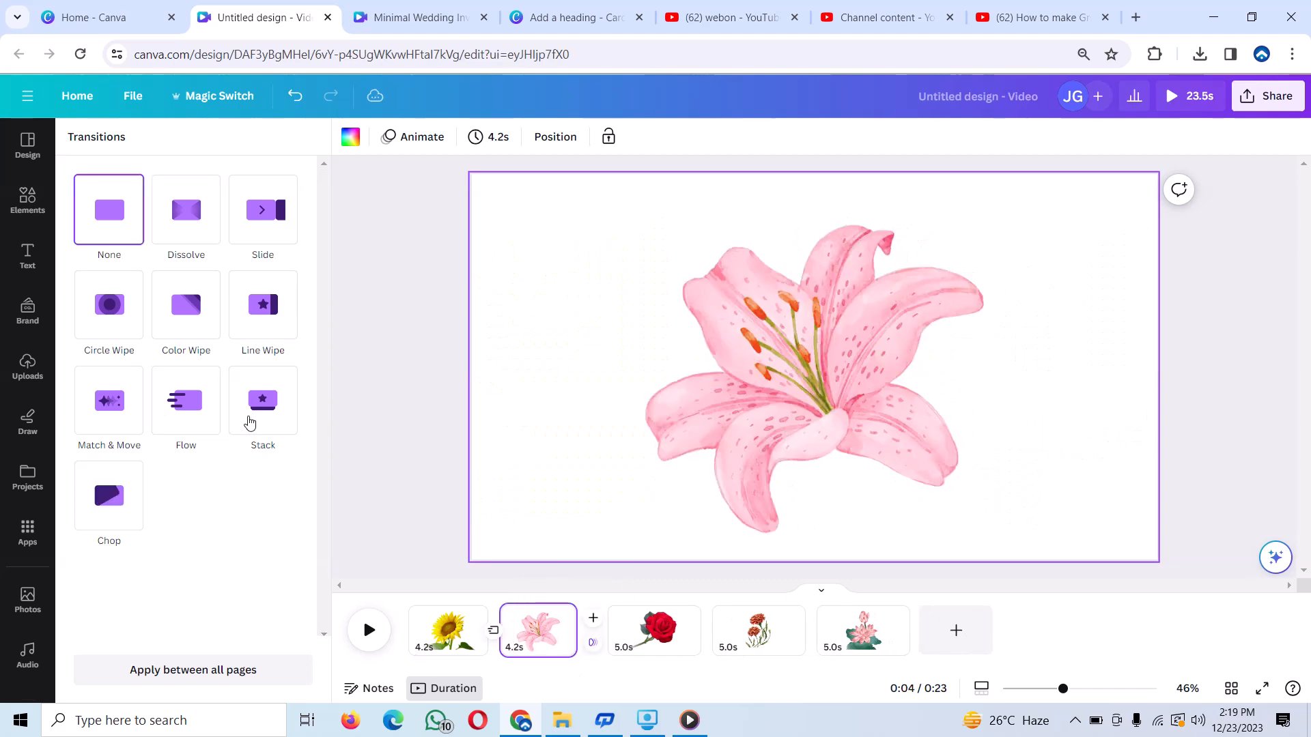
click(194, 404)
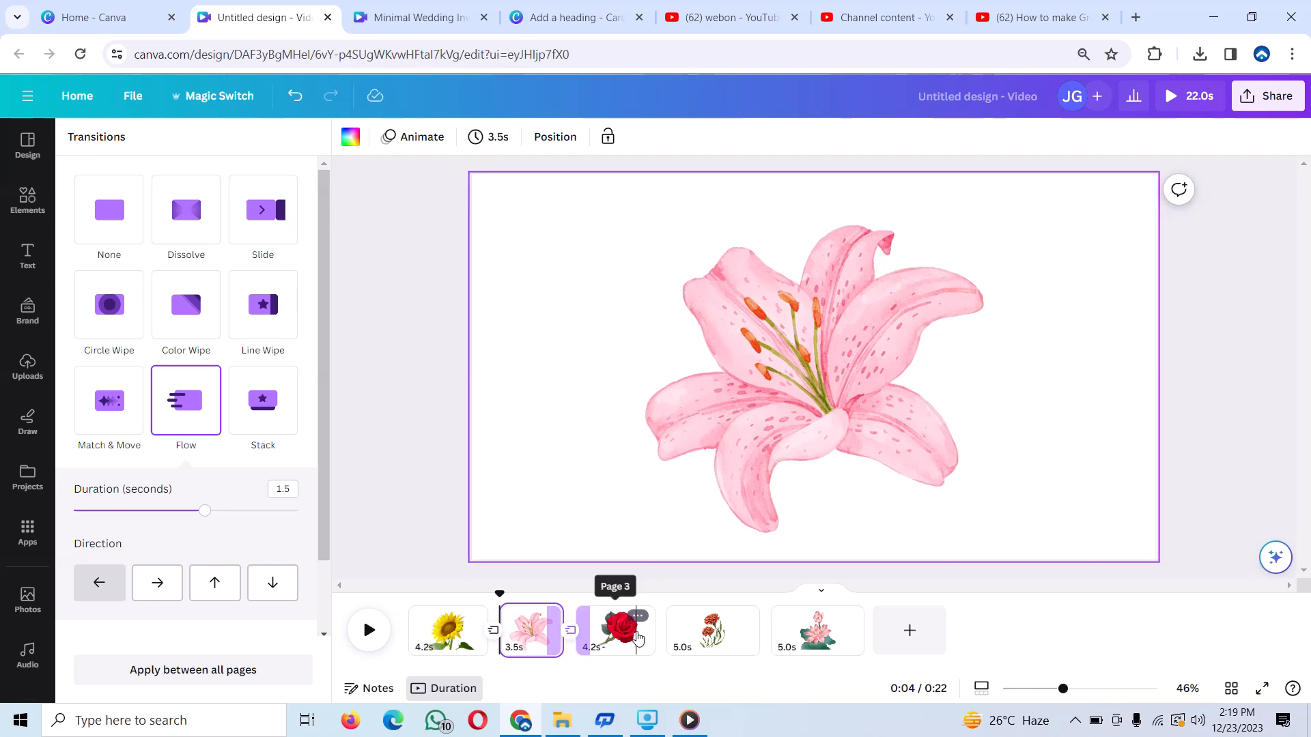
Add the Flow transition between the rose and marigold pages and between the marigold and lotus pages
click(672, 654)
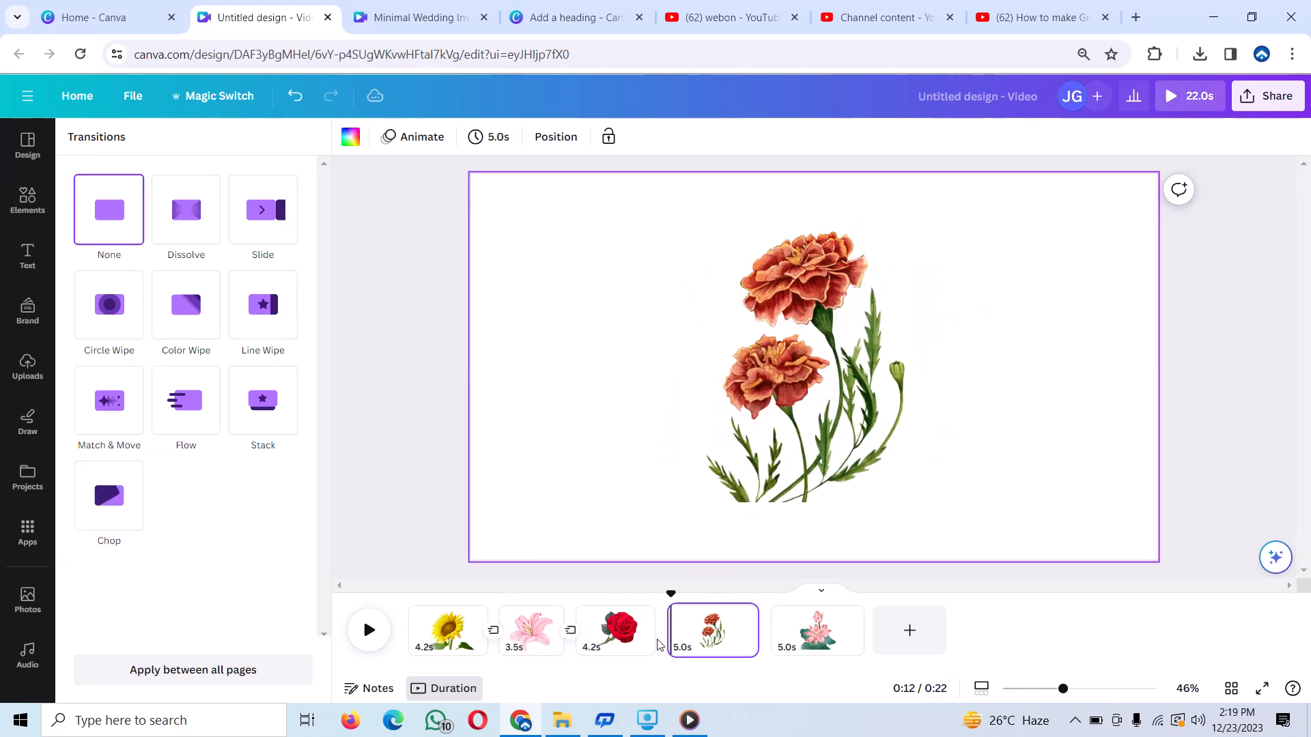
click(670, 643)
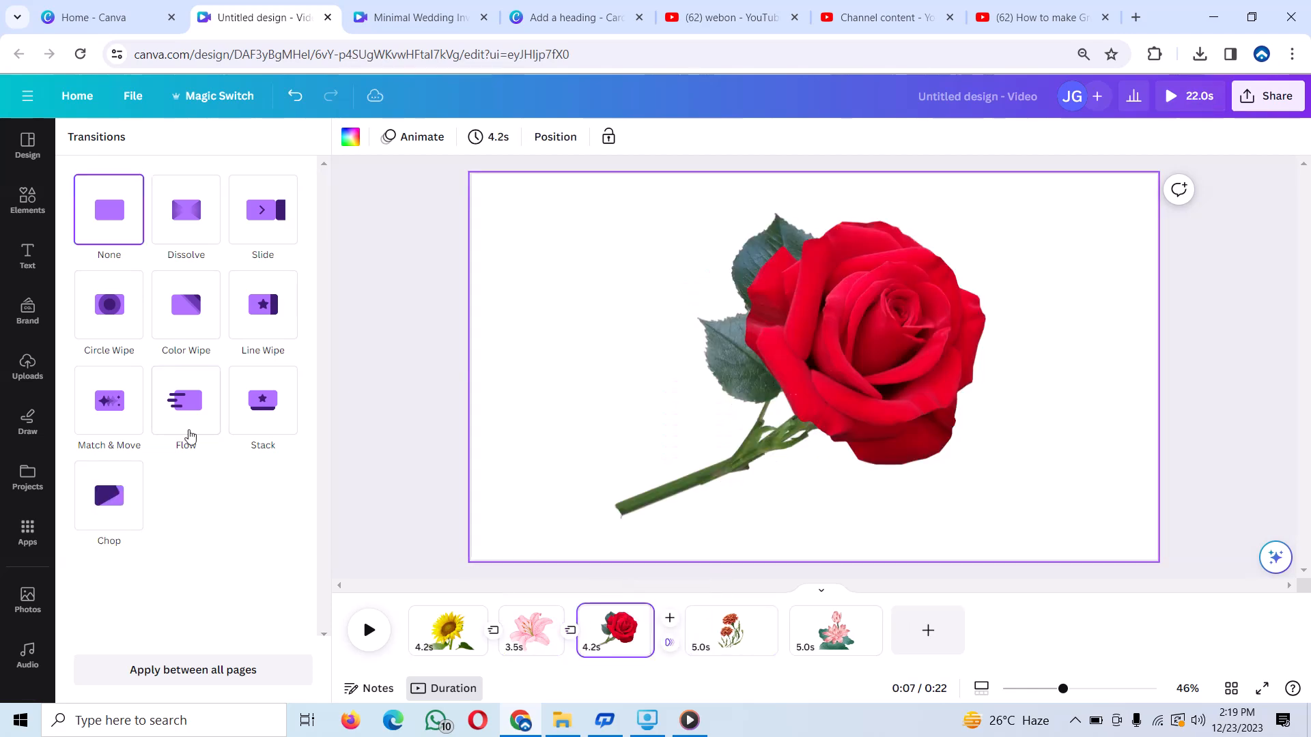
click(186, 401)
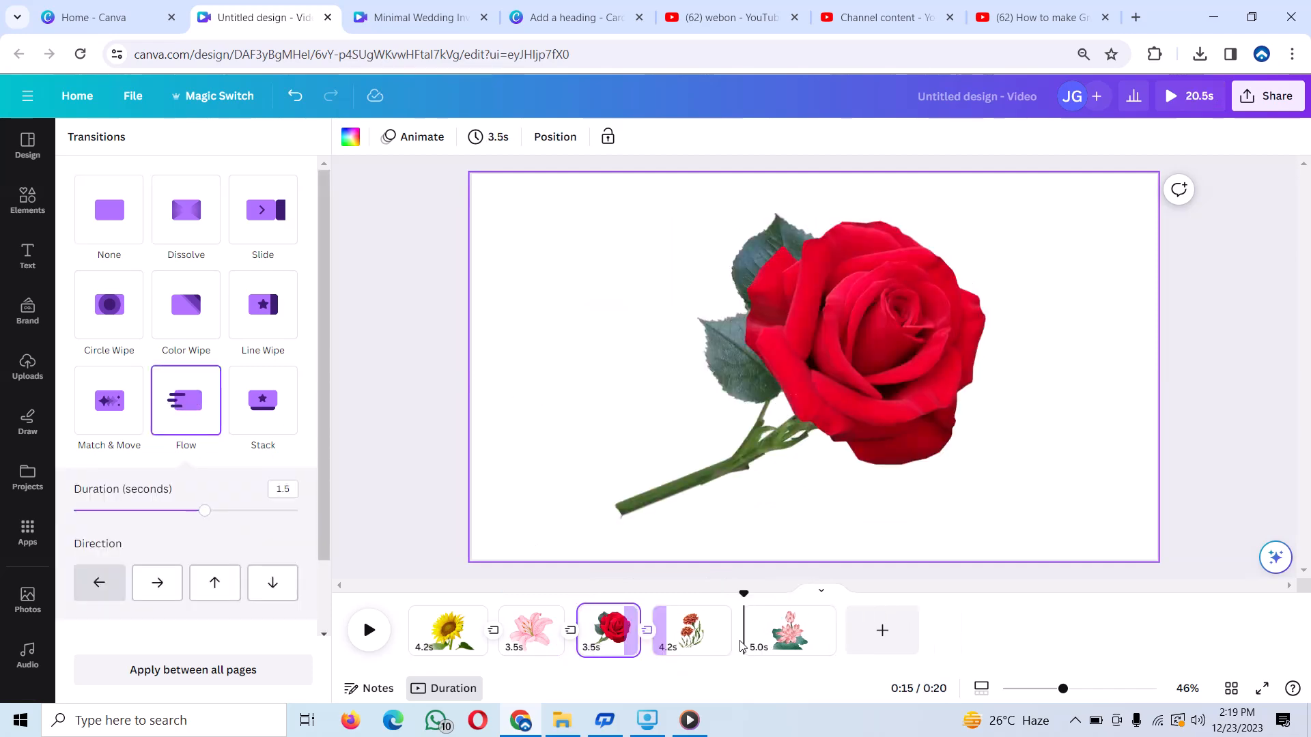
mouse_move(742, 646)
click(746, 619)
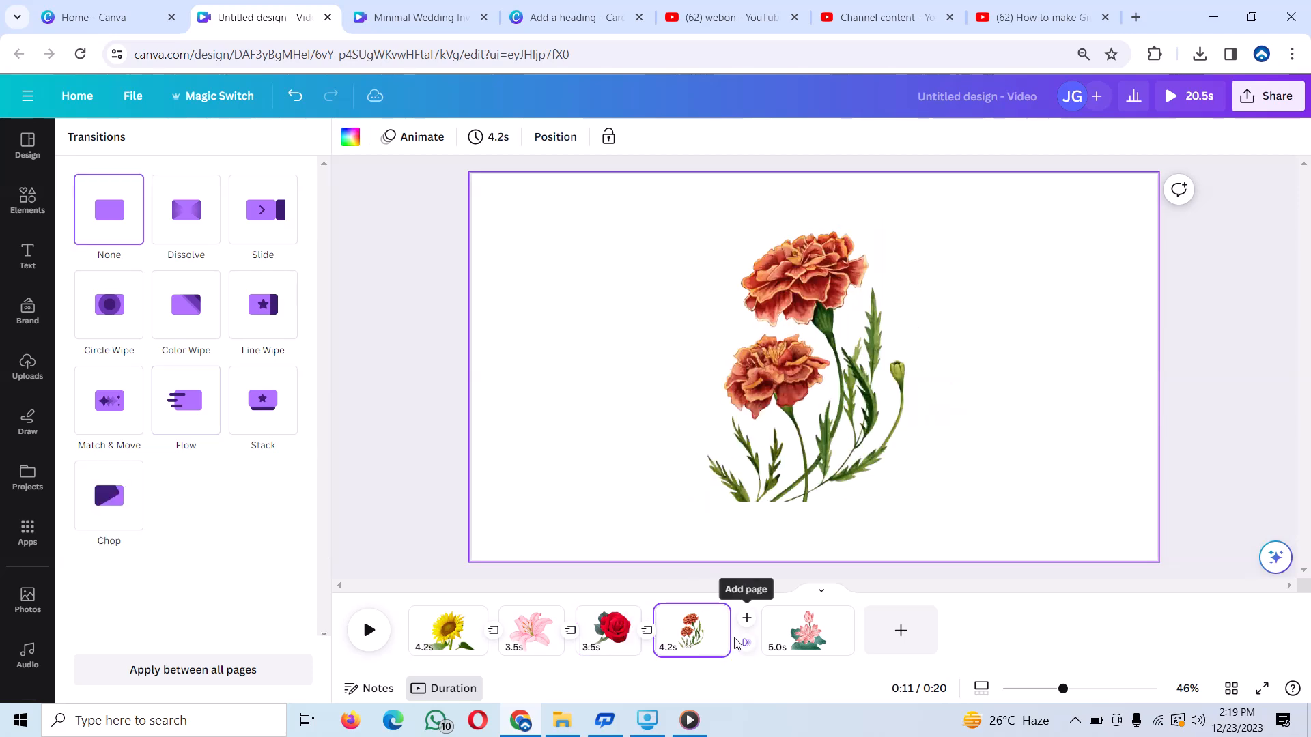
click(174, 401)
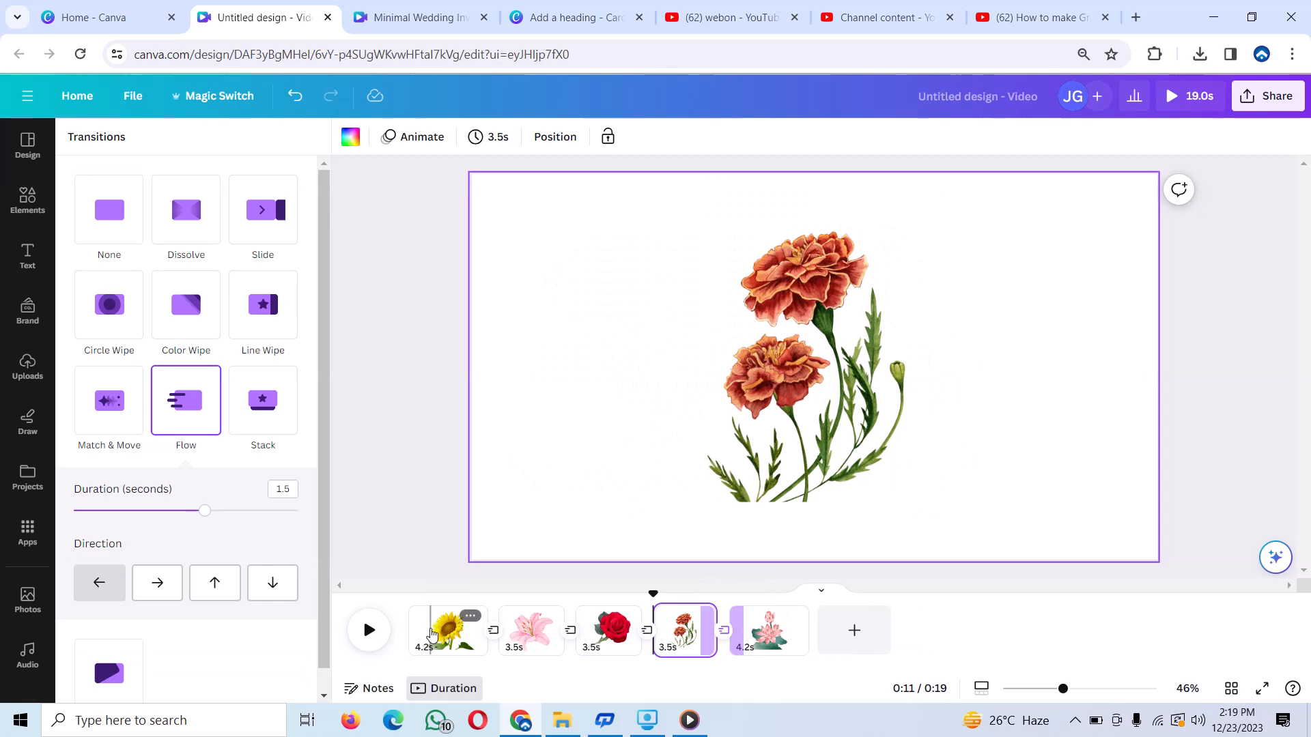
Play the video from the sunflower page to preview the page transitions, and return to the first page
click(431, 635)
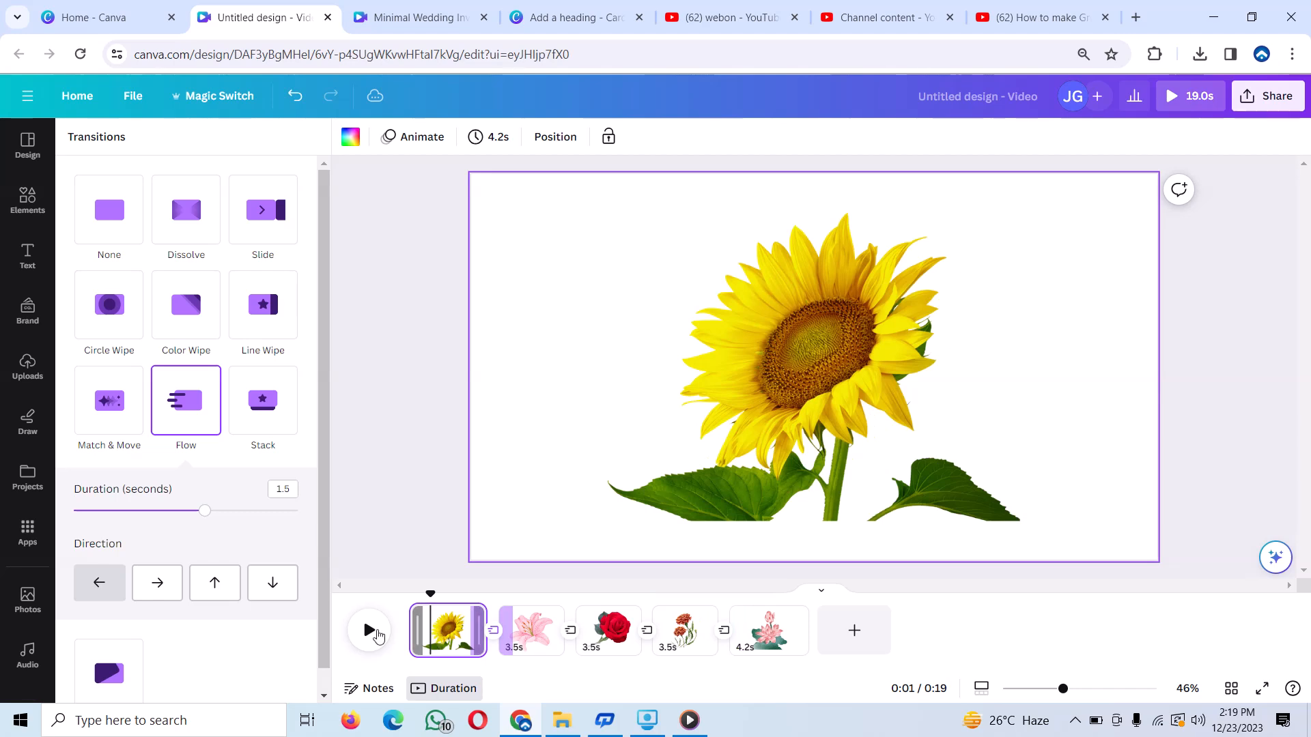
click(370, 631)
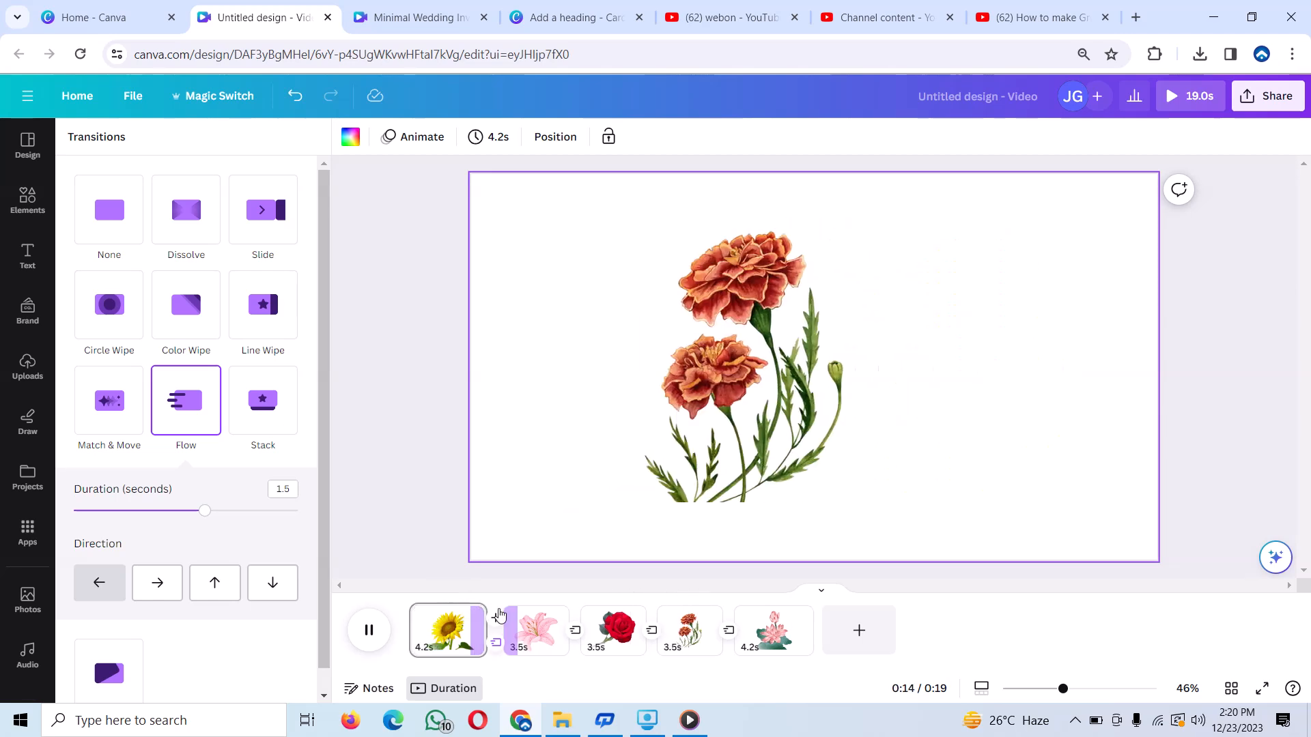
click(446, 624)
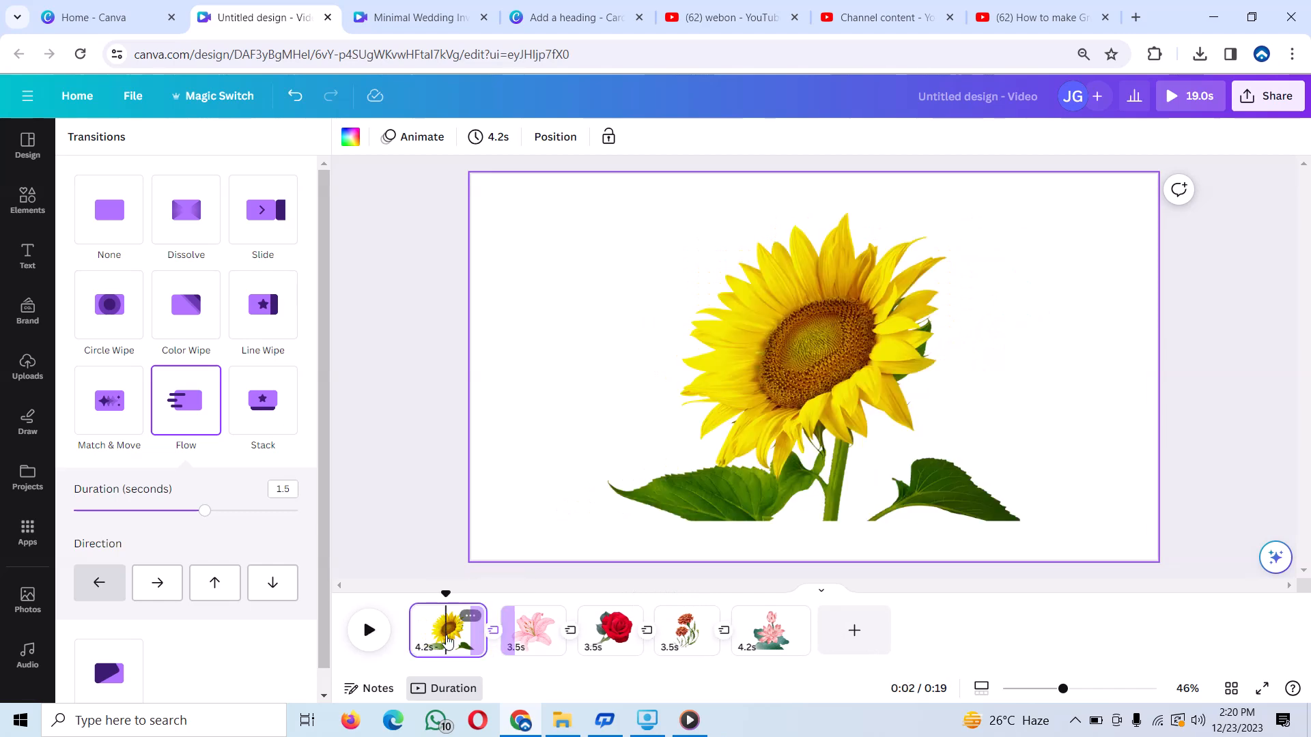
Add a heading reading "Sunflower" to the first page and move it to the page's upper-left corner
click(26, 257)
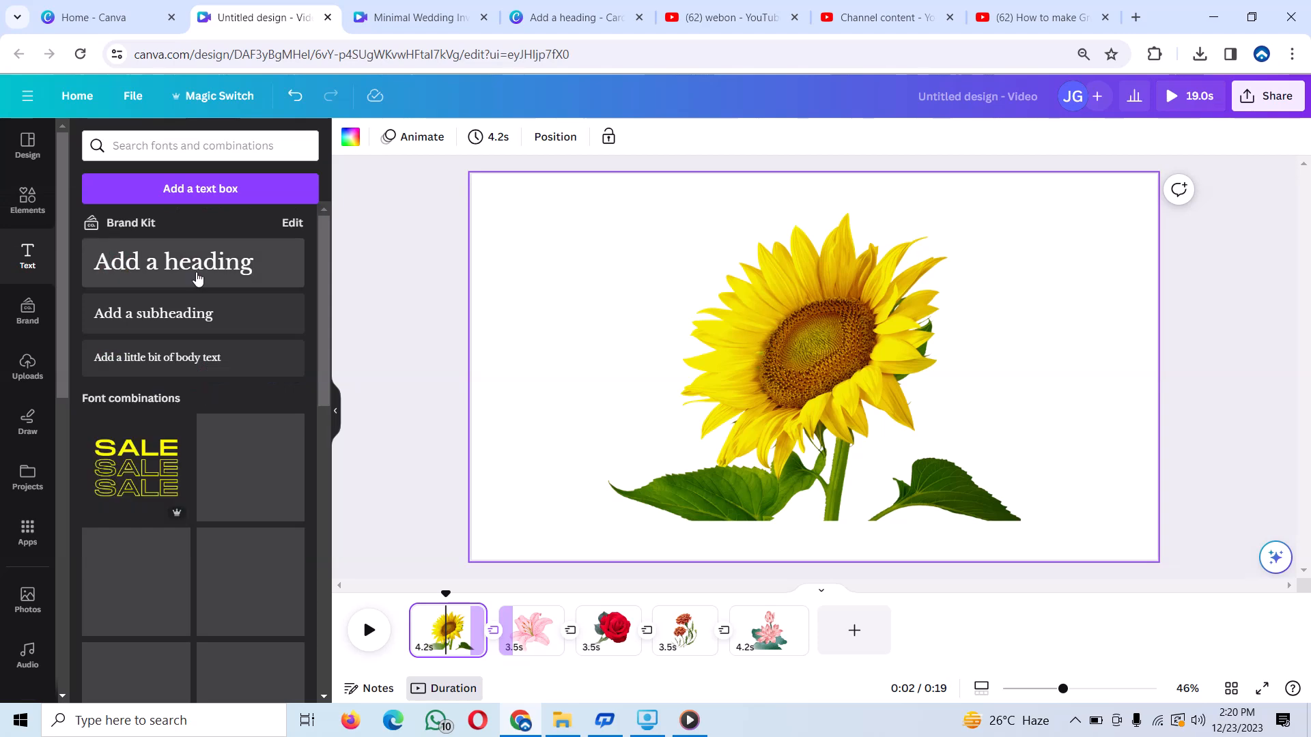
click(222, 277)
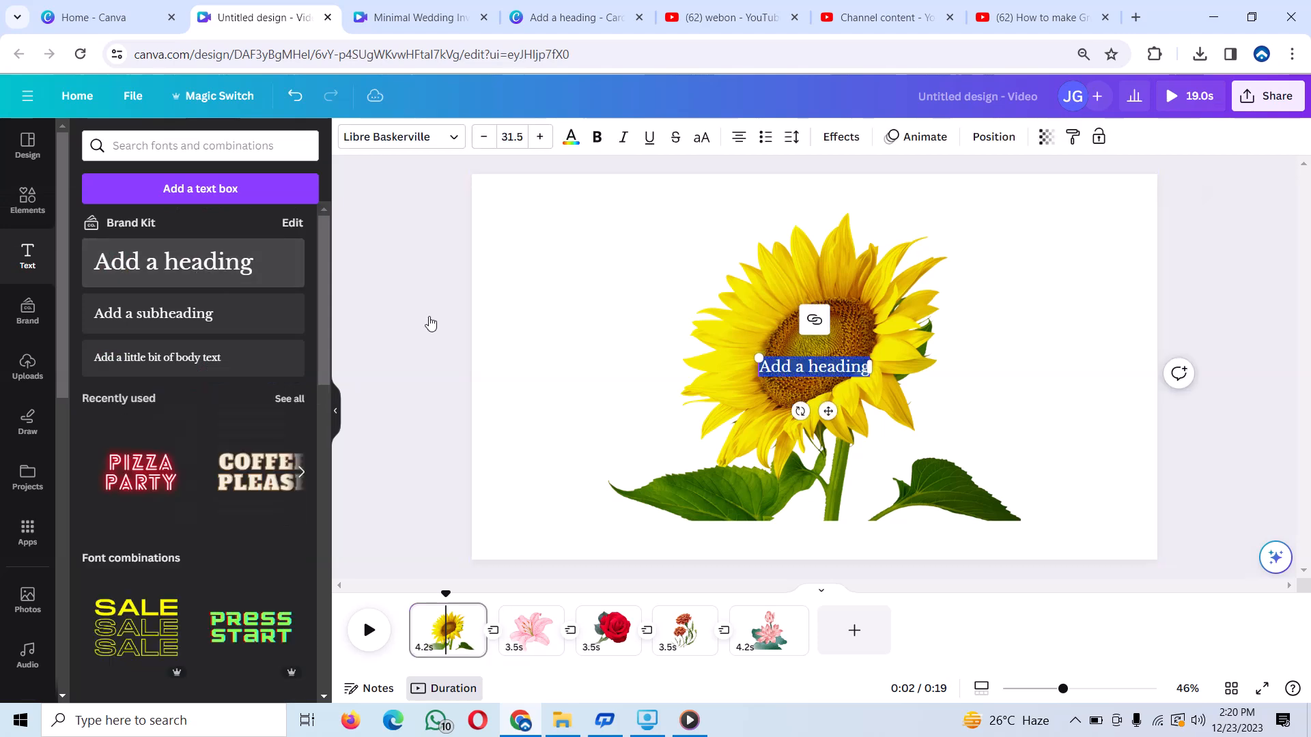
key(BackSpace)
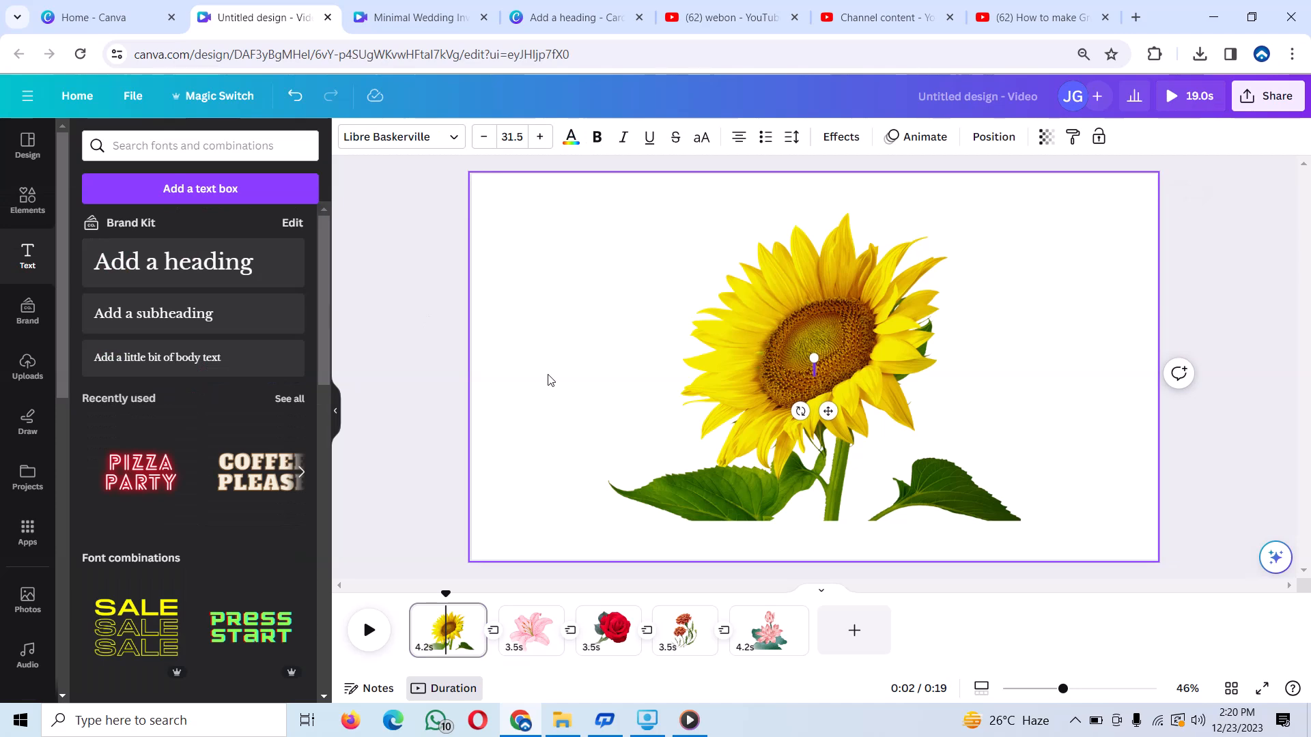
text(St)
text(nf)
text(lower)
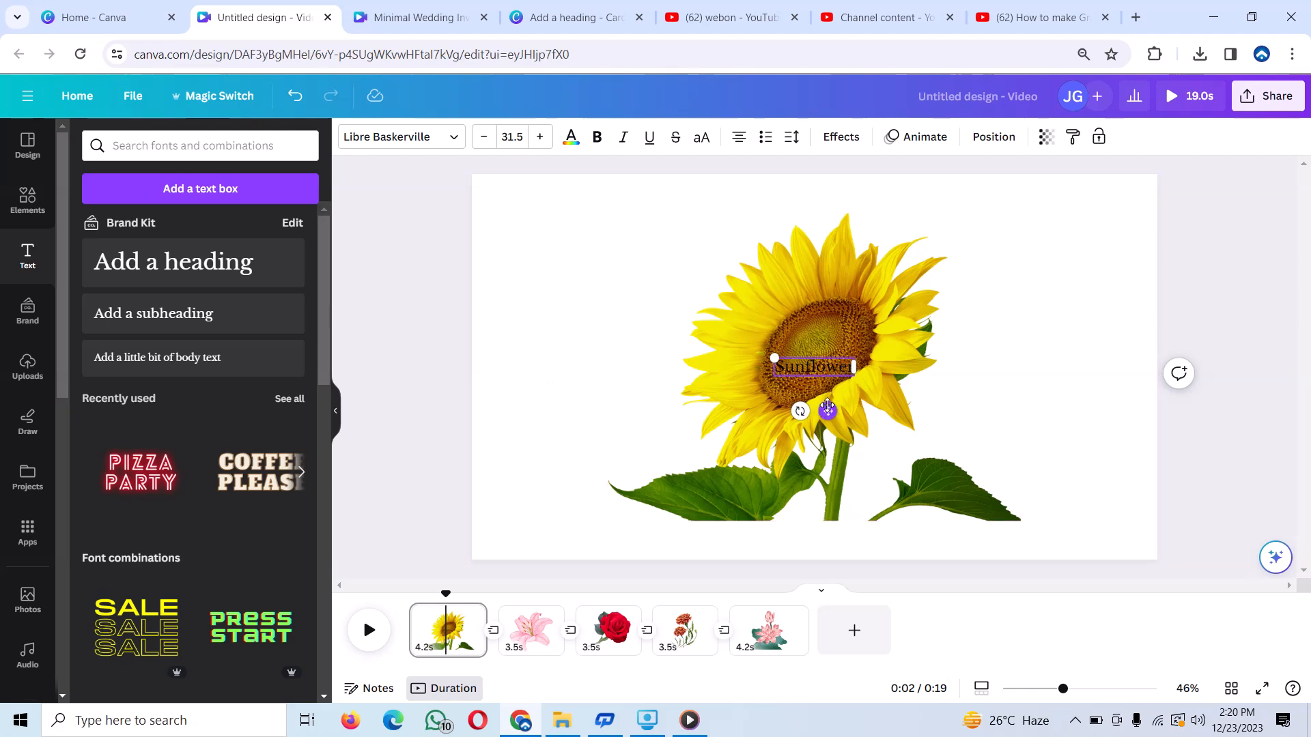
drag(828, 411, 563, 256)
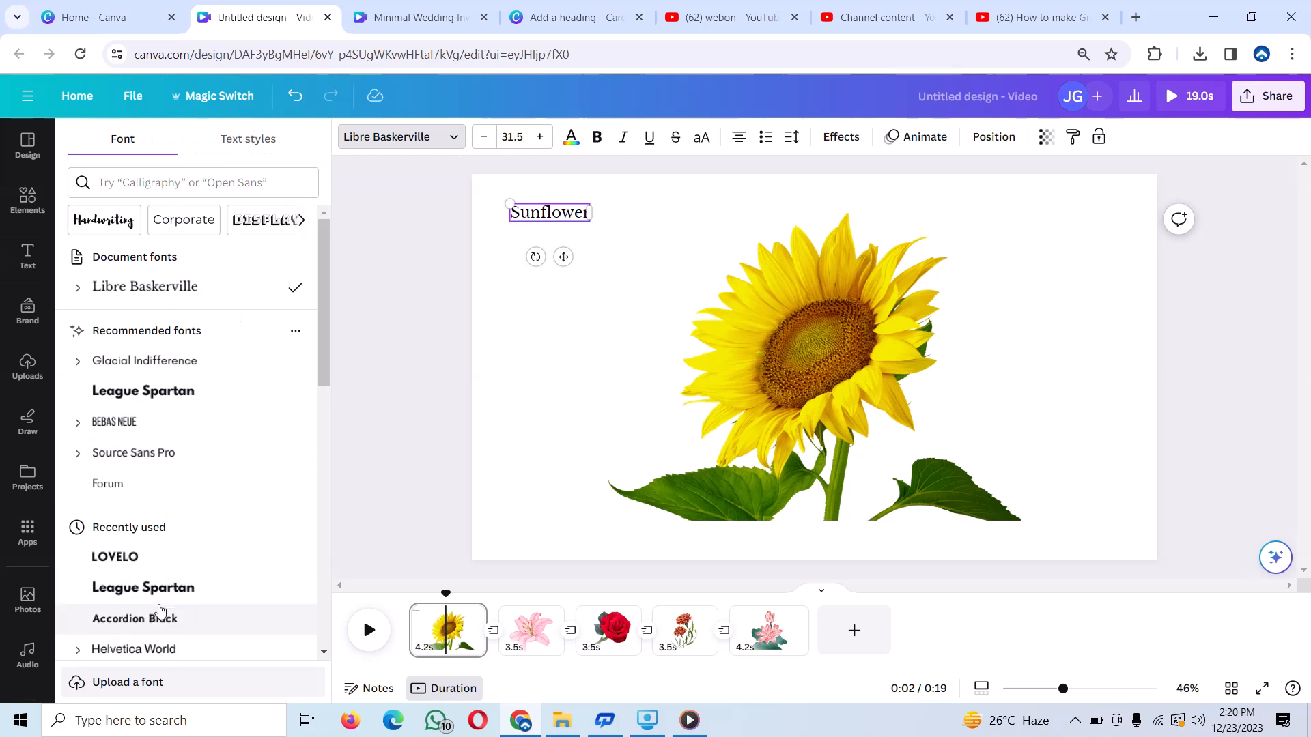
Change the "Sunflower" heading's font to Accordion Black, enlarge it to size 65, and reposition it beside the flower
click(106, 611)
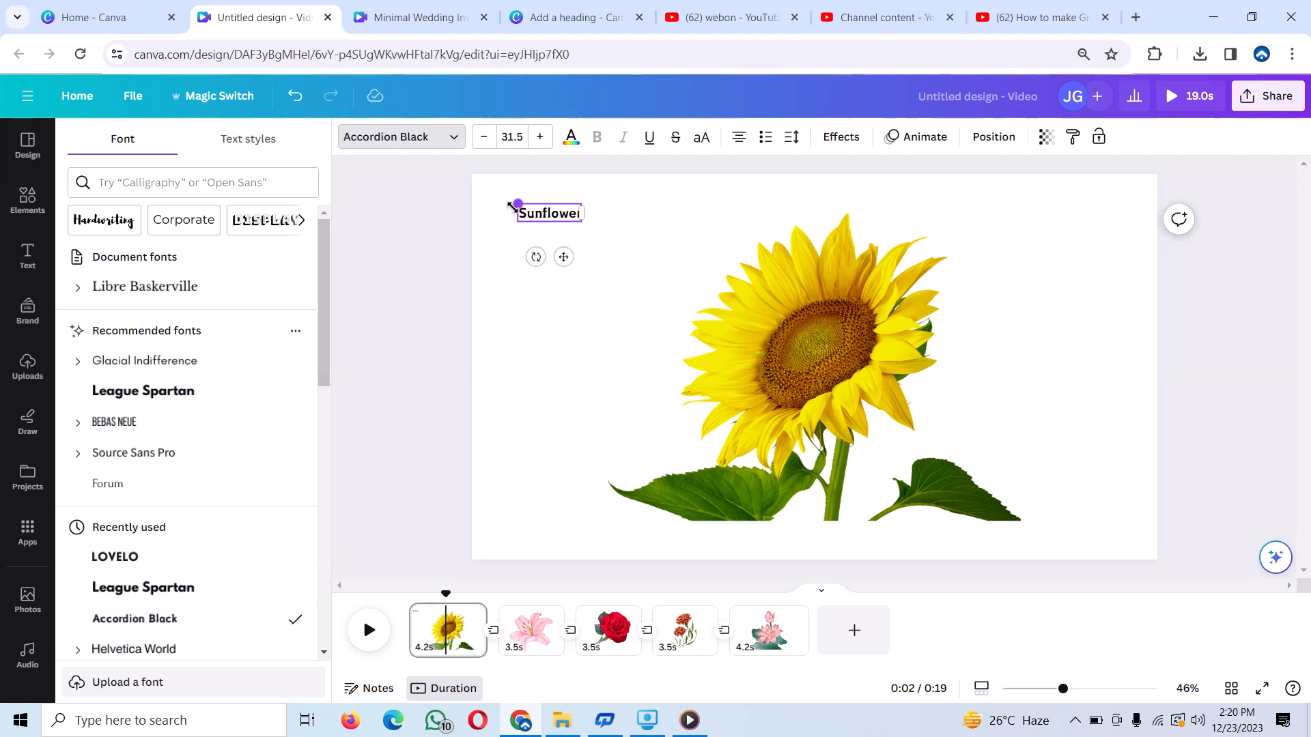
drag(519, 203, 450, 195)
drag(527, 256, 585, 276)
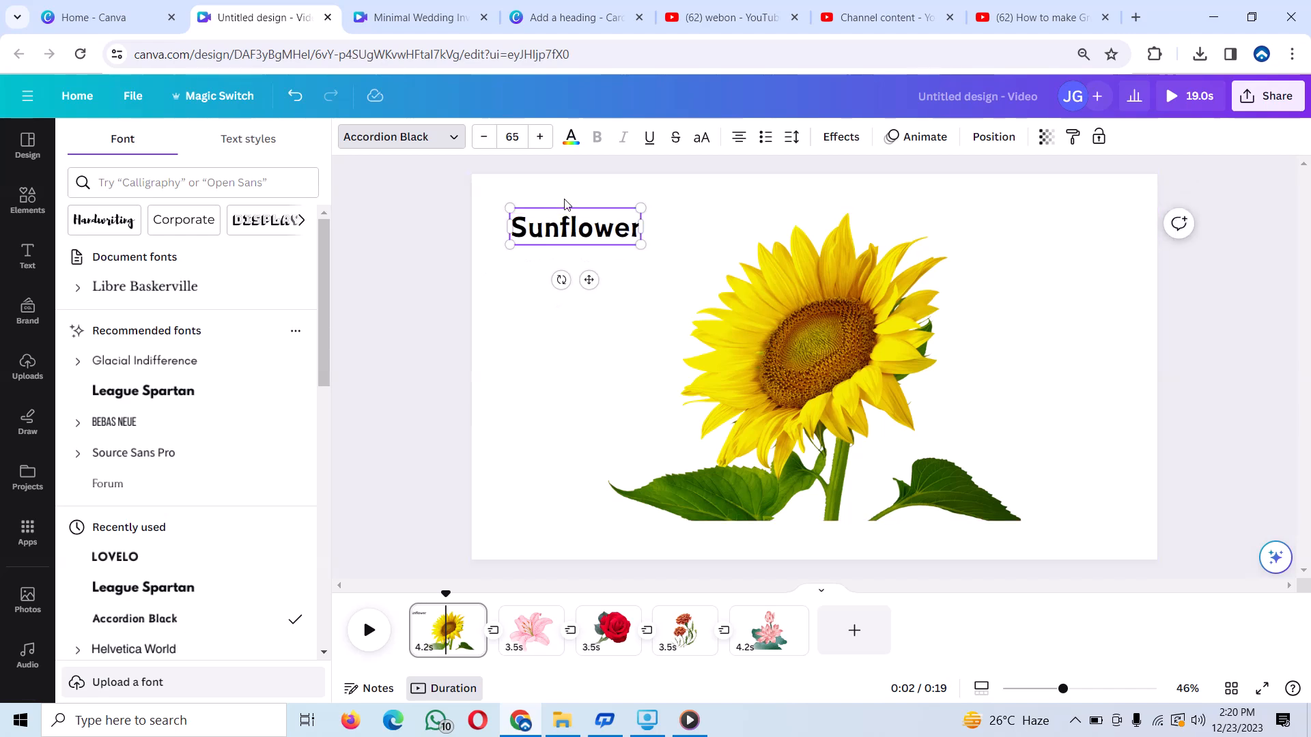
right_click(564, 228)
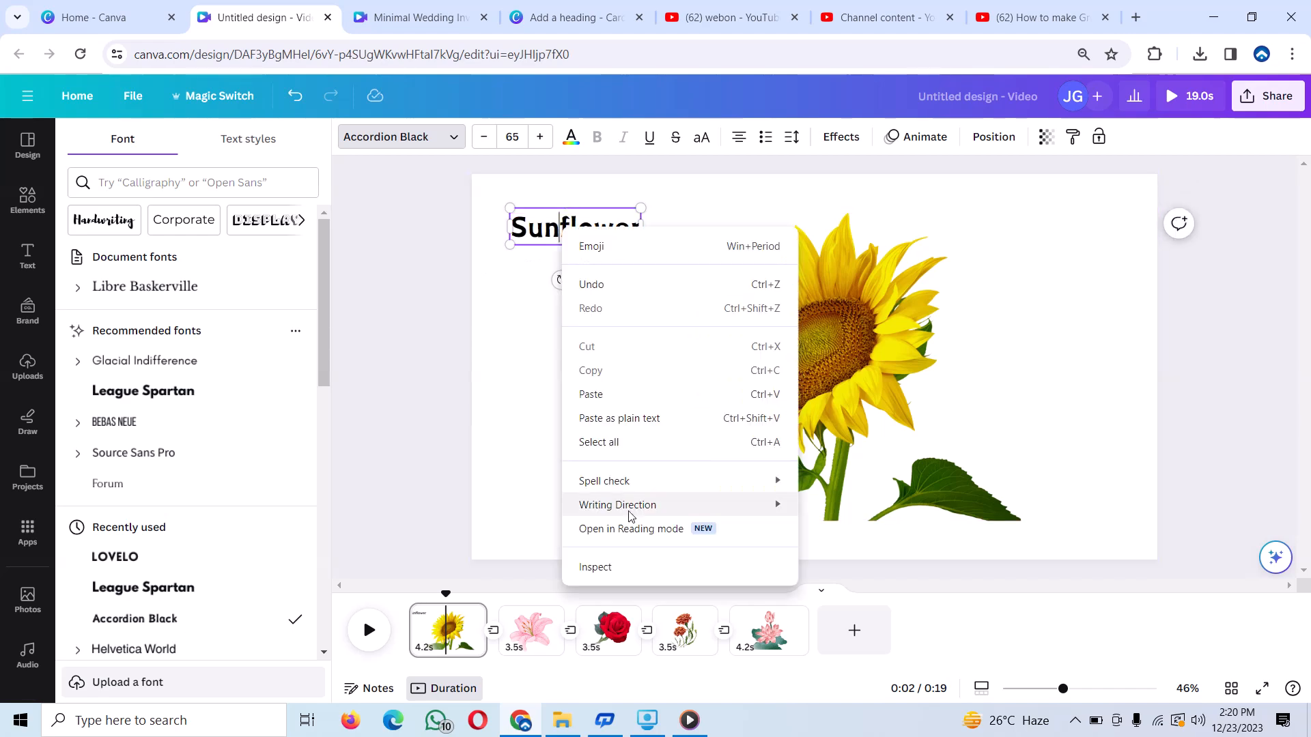
click(525, 273)
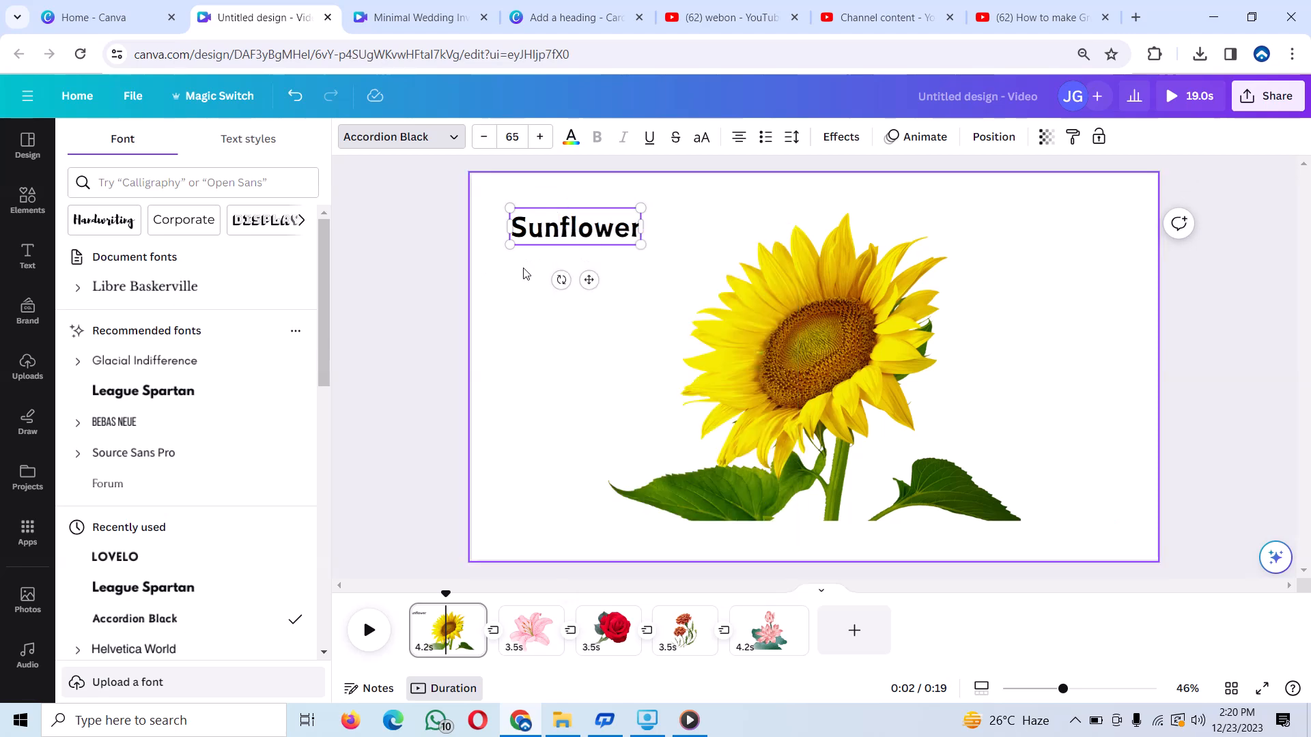
Open the text animation options for the "Sunflower" heading
click(575, 217)
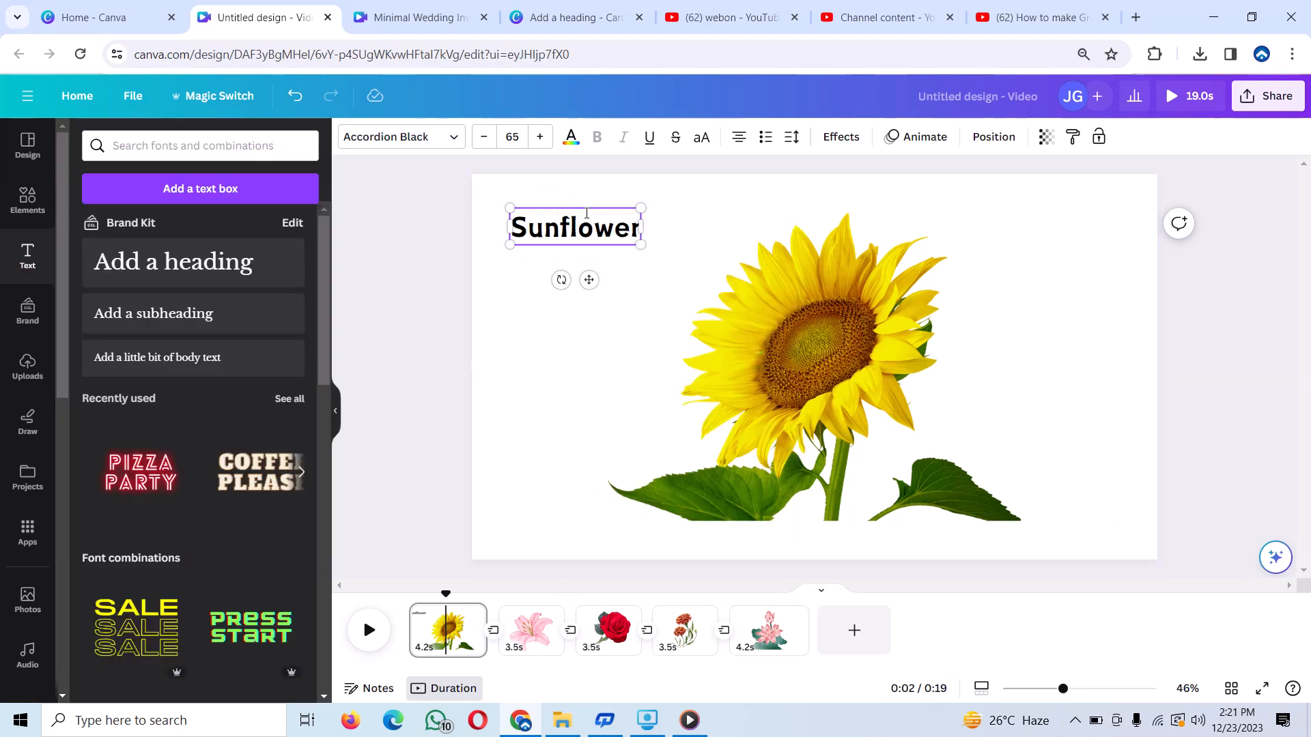
click(906, 135)
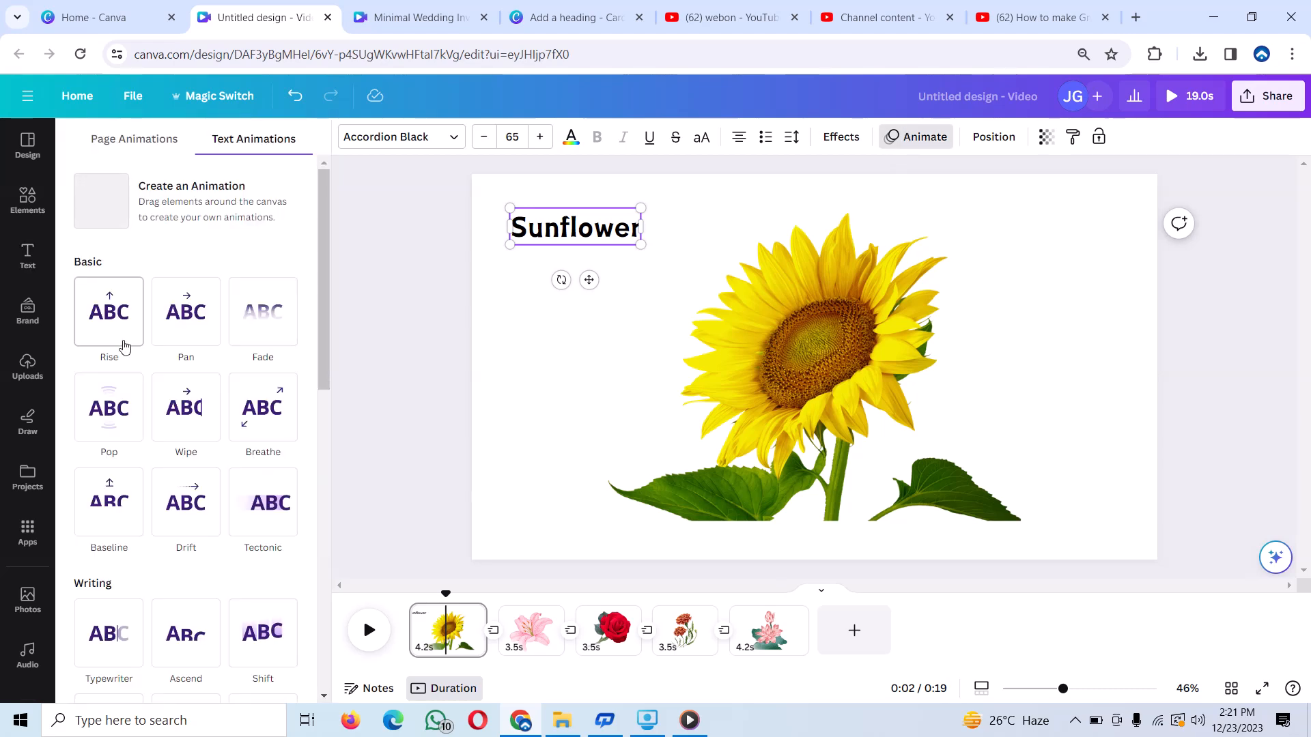